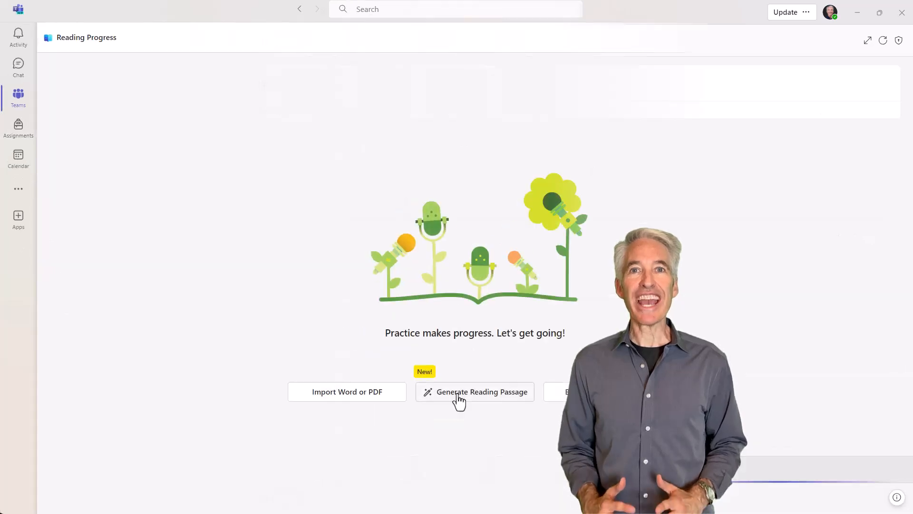
left_click(362, 394)
left_click(489, 450)
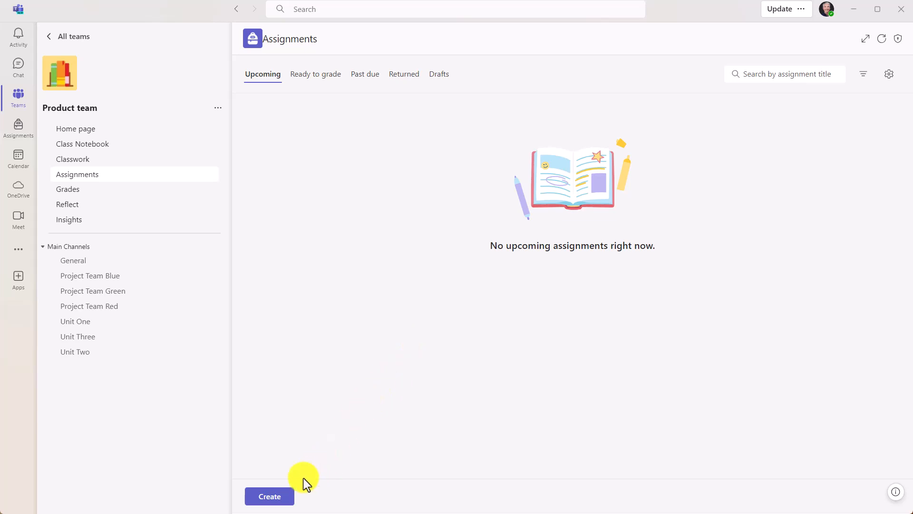
Create a new assignment titled "Science project on photosynthesis" with the instructions "A science project on how photosynthesis works".
left_click(275, 492)
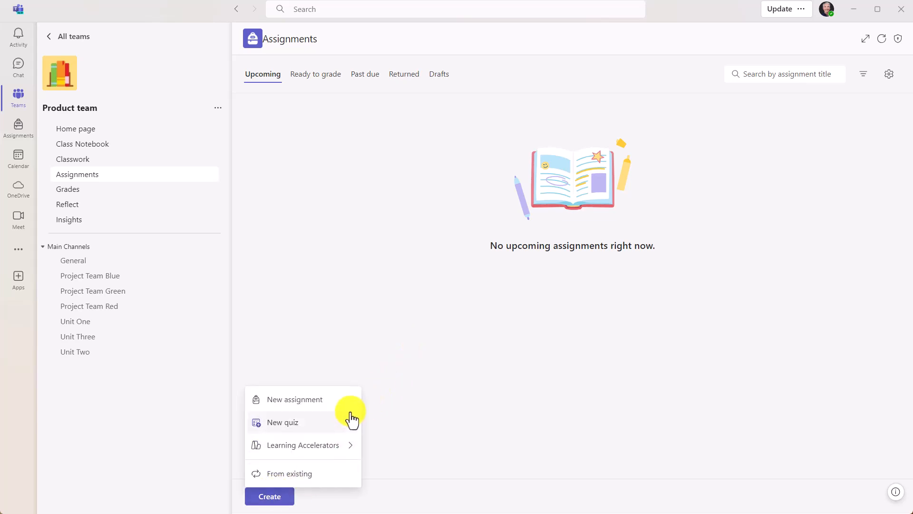
left_click(325, 402)
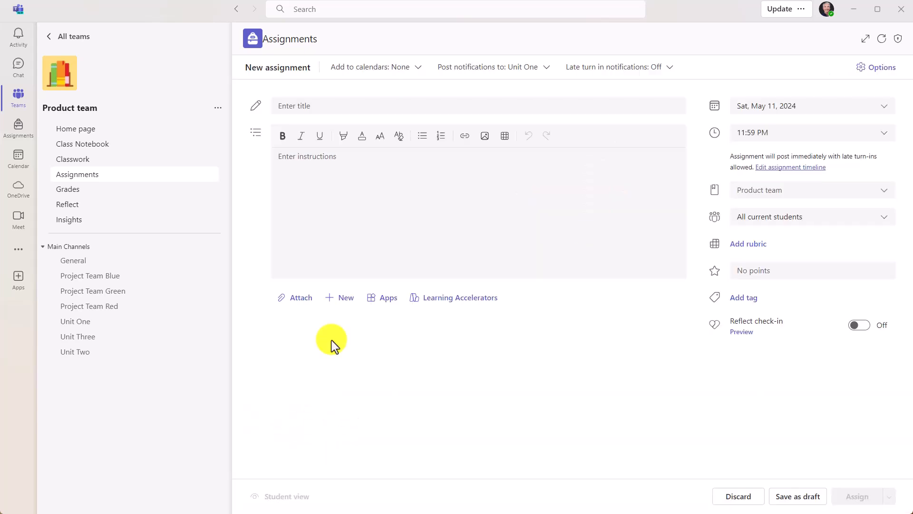
left_click(315, 108)
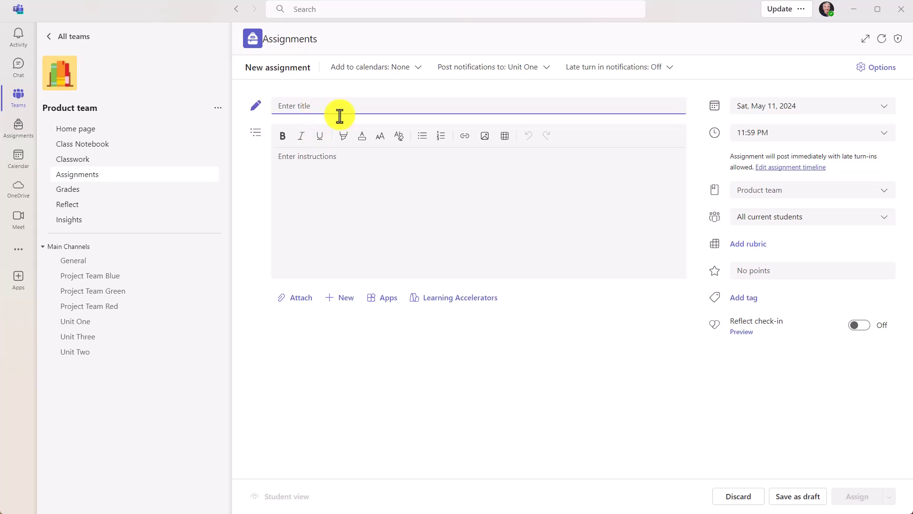
type("Science project on photosynthesis")
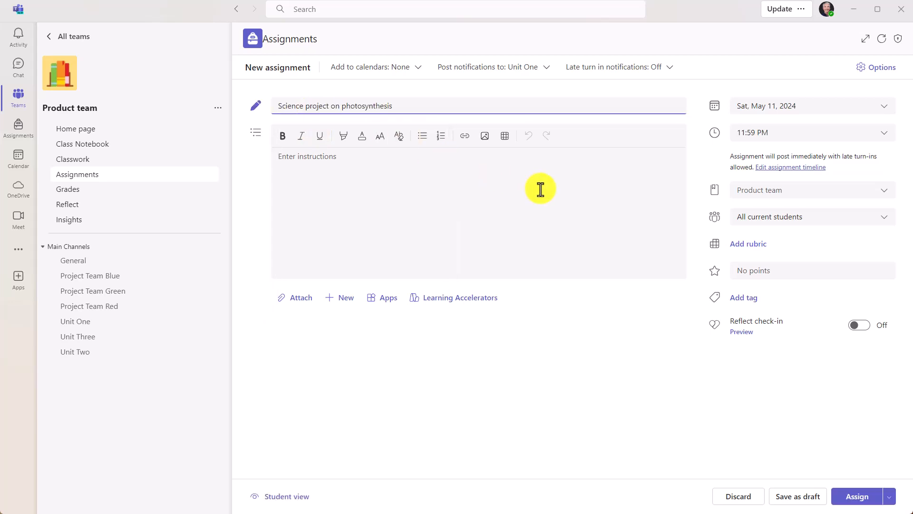
left_click(314, 159)
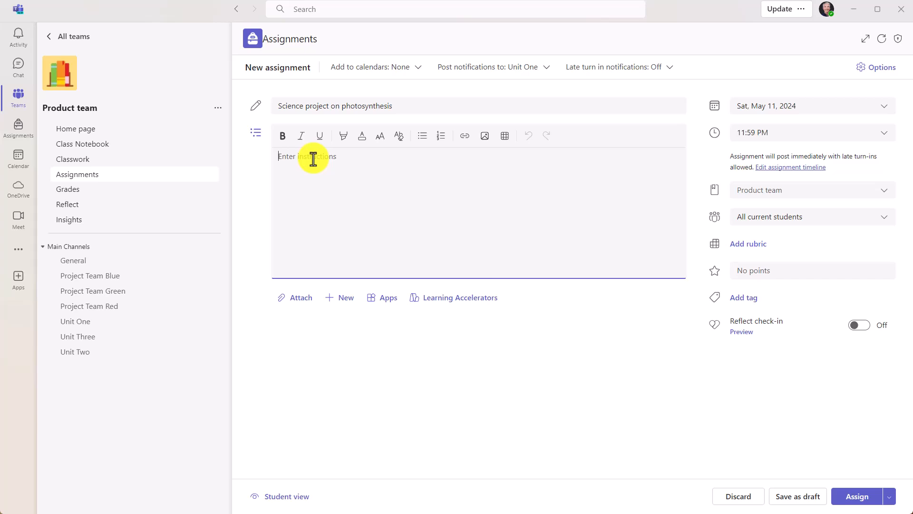
type("A science project on how photosynthesis works")
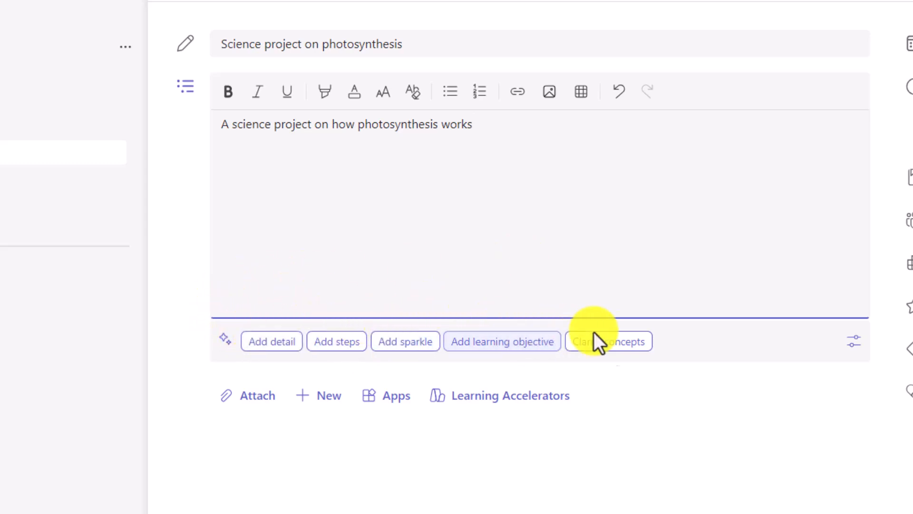
Set the grade level for the AI-generated assignment instructions to Grade 6.
left_click(853, 341)
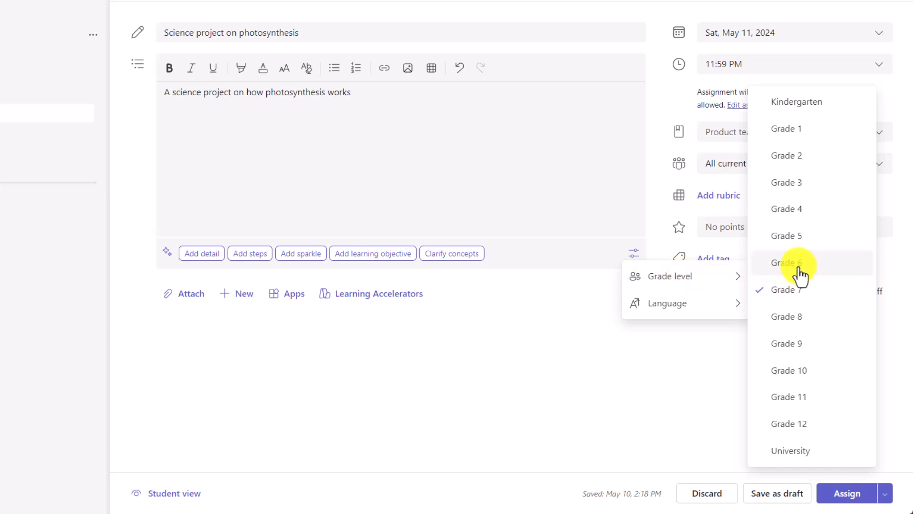
left_click(819, 265)
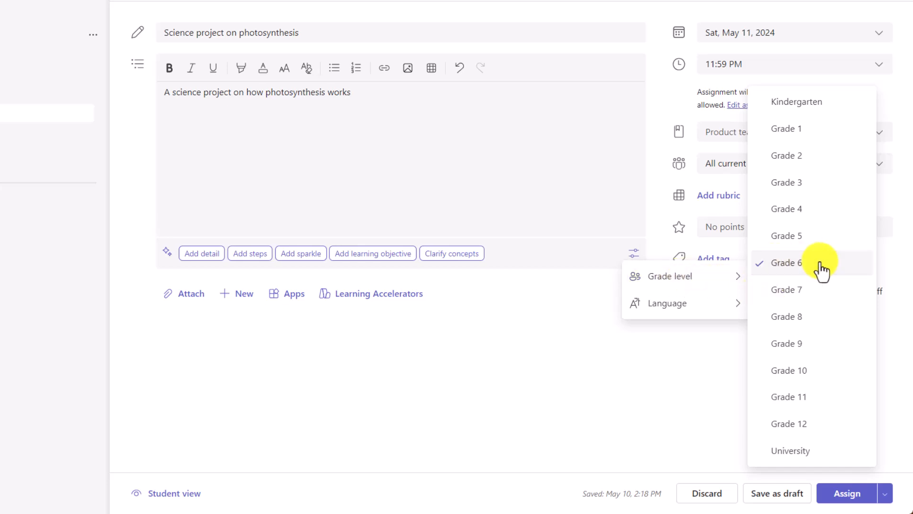
left_click(547, 314)
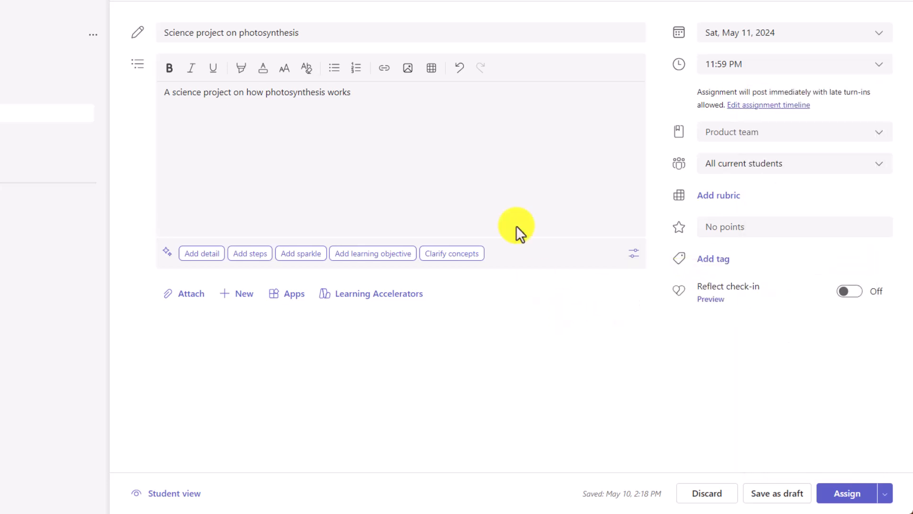
Expand the assignment instructions with the AI option Add detail, review the generated text and keep it.
left_click(203, 257)
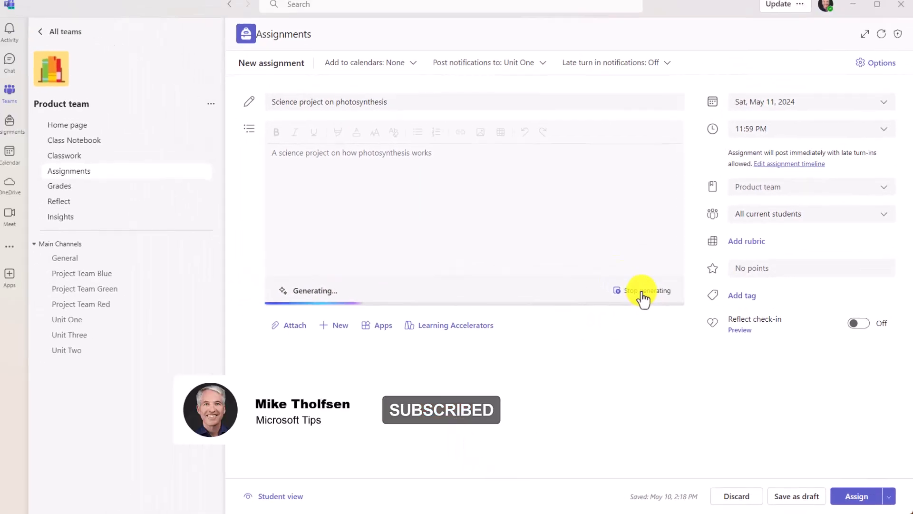
scroll(528, 268, "up", 4)
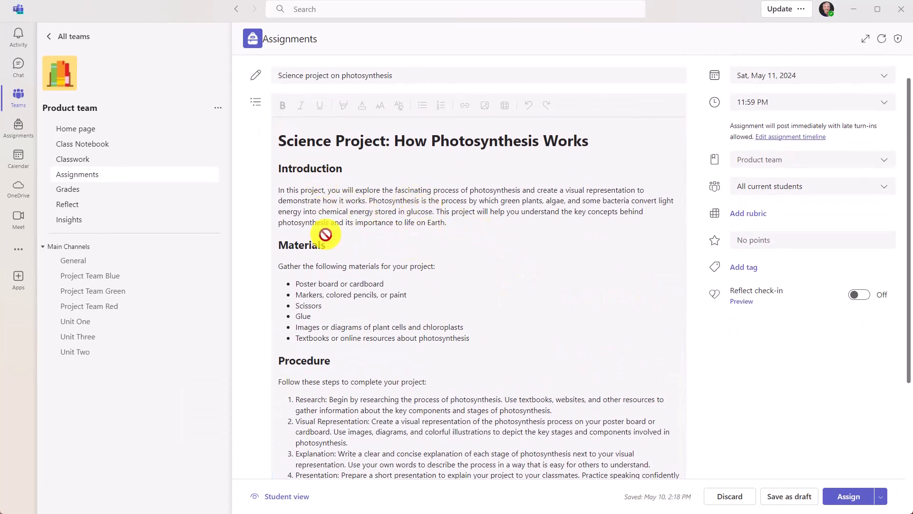
scroll(346, 325, "down", 3)
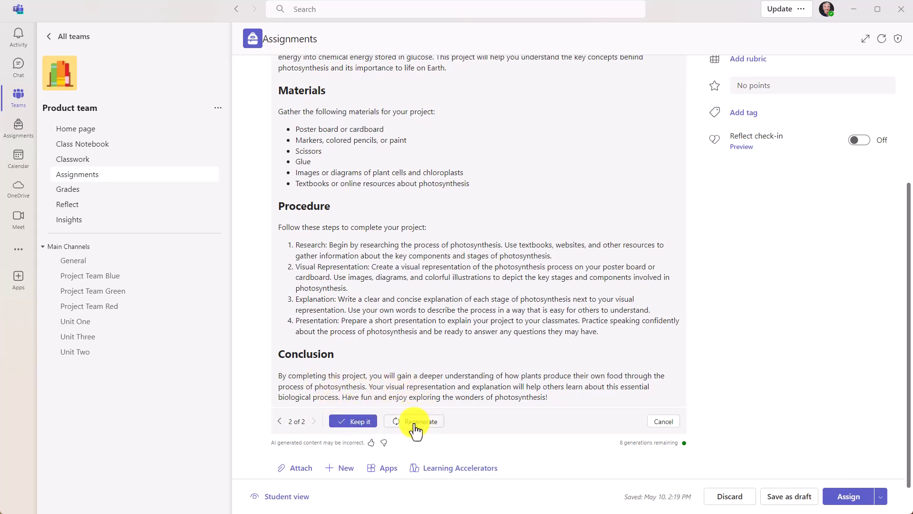
left_click(360, 422)
Try the AI option Emphasize key concepts on the instructions, review the rewritten text and discard it.
scroll(453, 322, "down", 3)
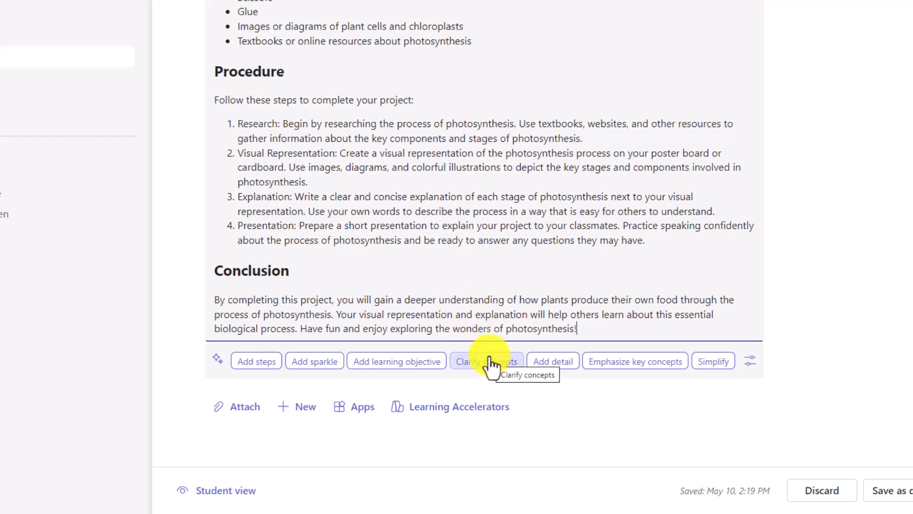
left_click(633, 362)
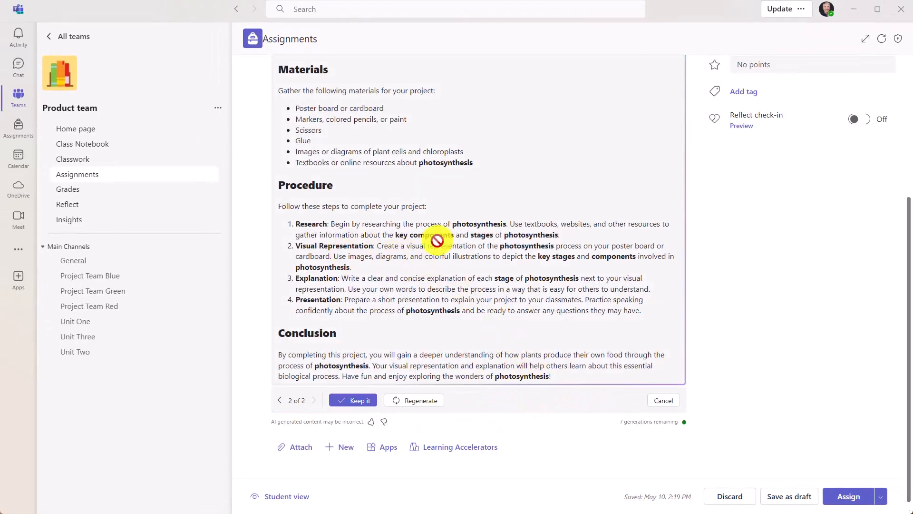
scroll(538, 285, "up", 5)
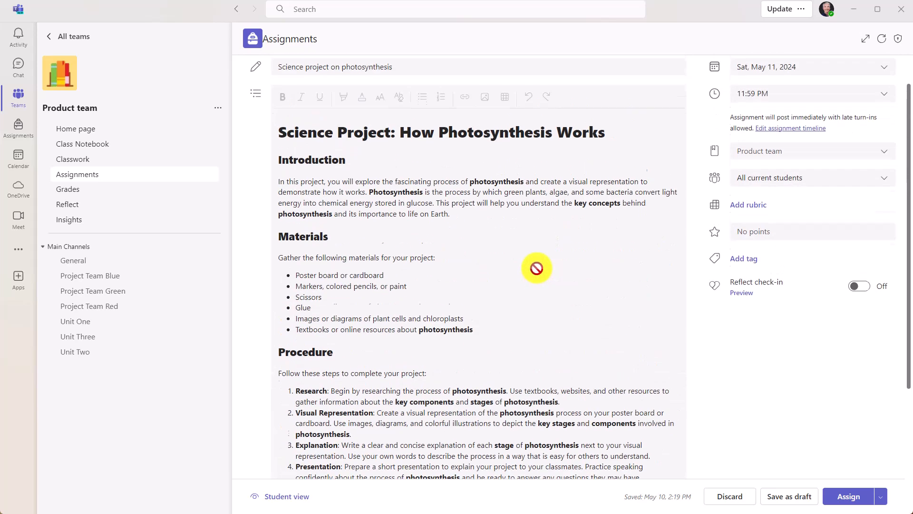
scroll(554, 324, "down", 3)
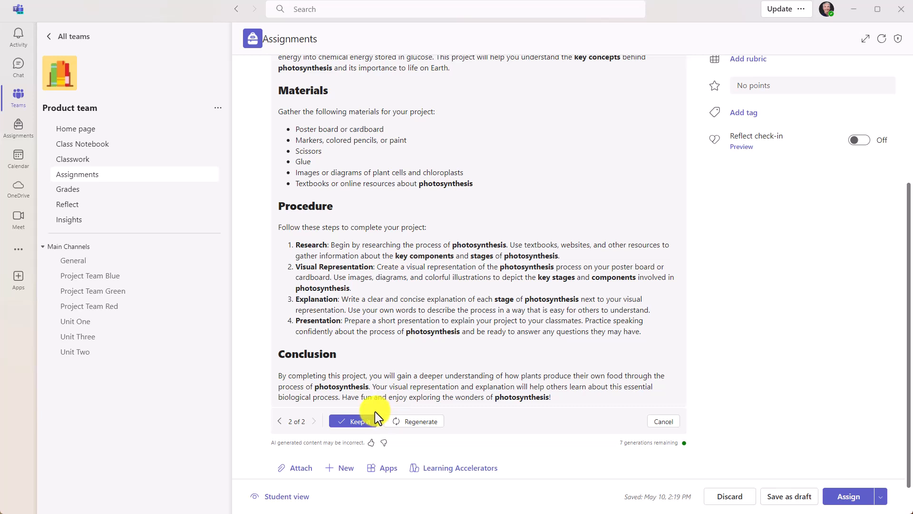
left_click(666, 422)
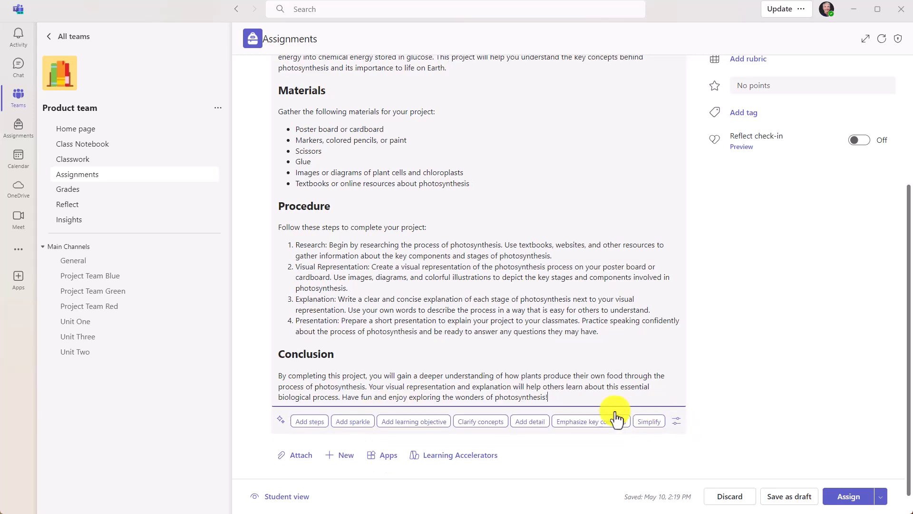
Add learning objectives to the assignment instructions with AI and keep the generated version.
left_click(412, 422)
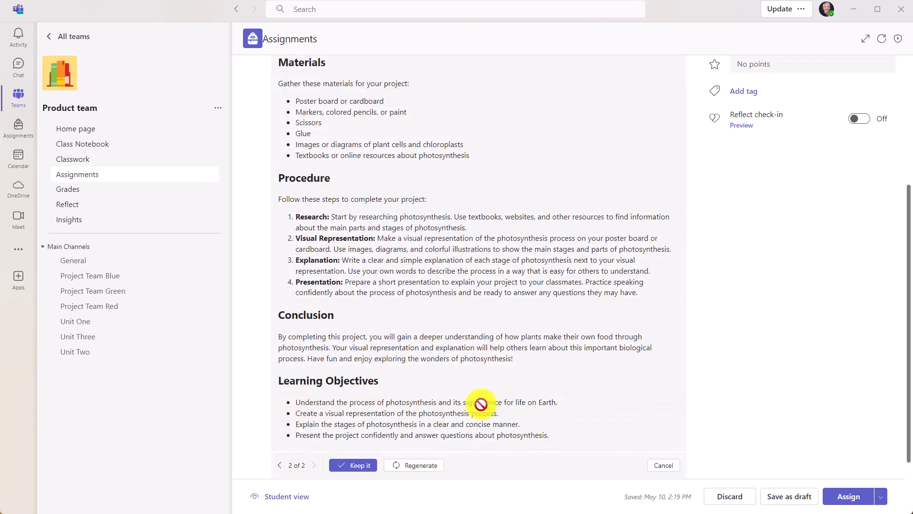
left_click(347, 448)
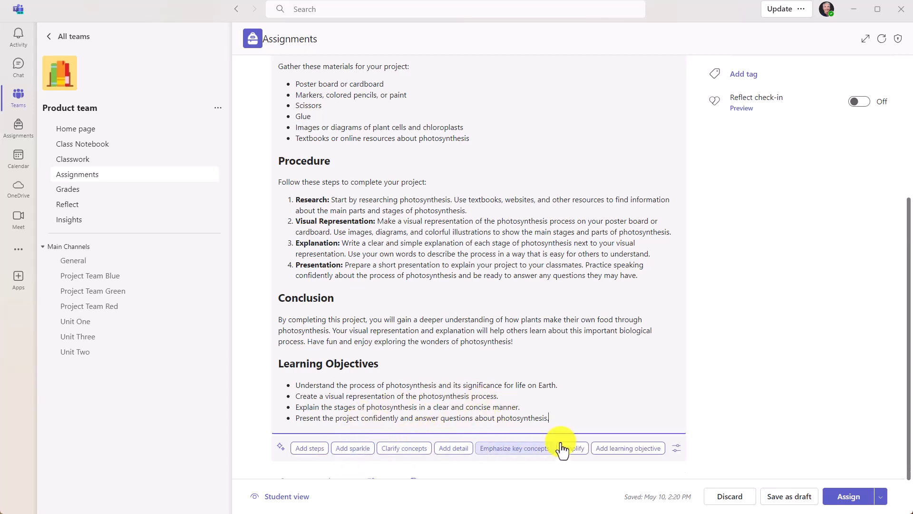
left_click(559, 414)
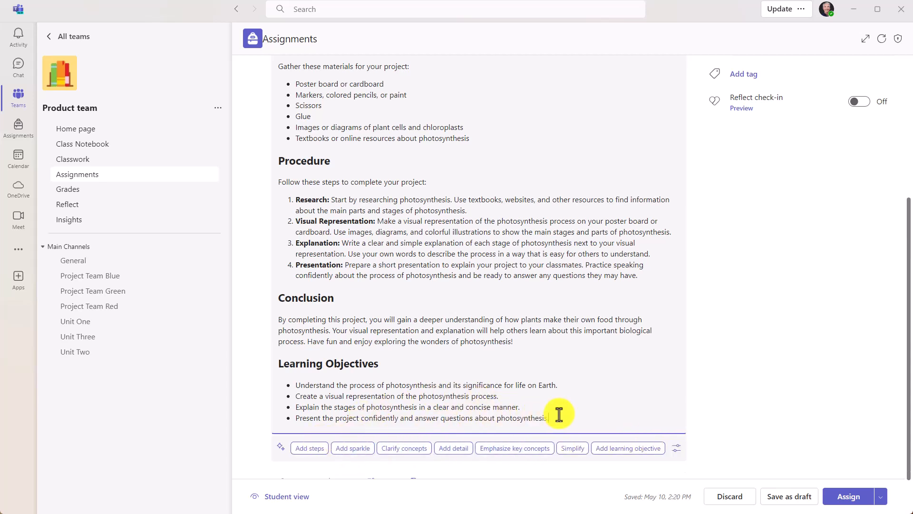
Decorate the assignment instructions with emojis using the AI option Add sparkle, review the text and keep it.
left_click(358, 450)
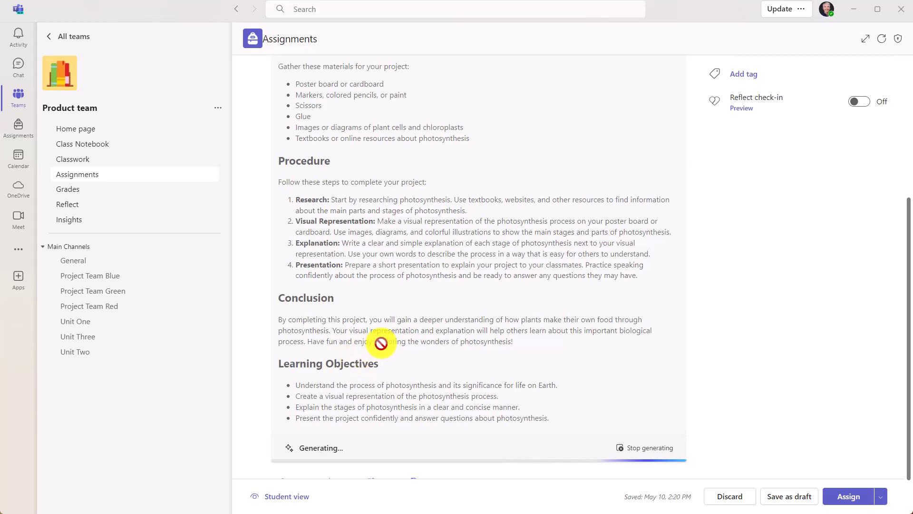
scroll(435, 284, "up", 3)
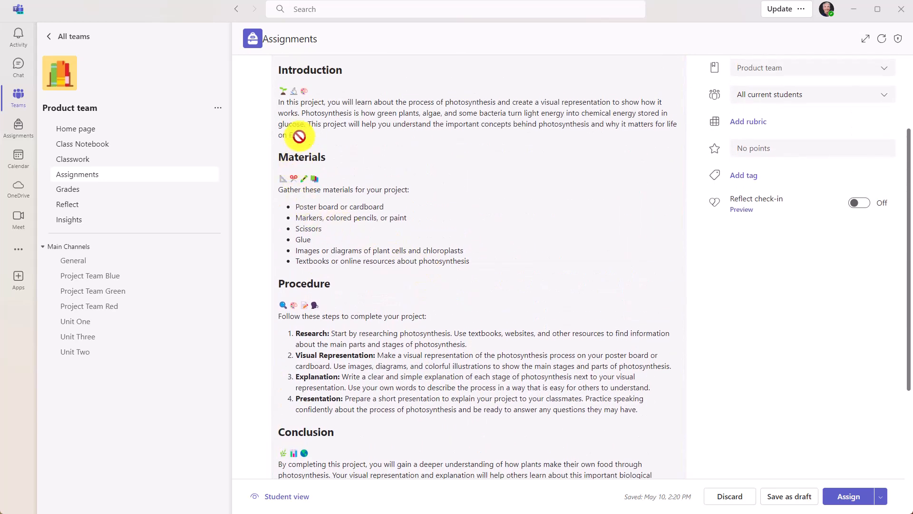
scroll(300, 128, "up", 1)
scroll(500, 383, "down", 4)
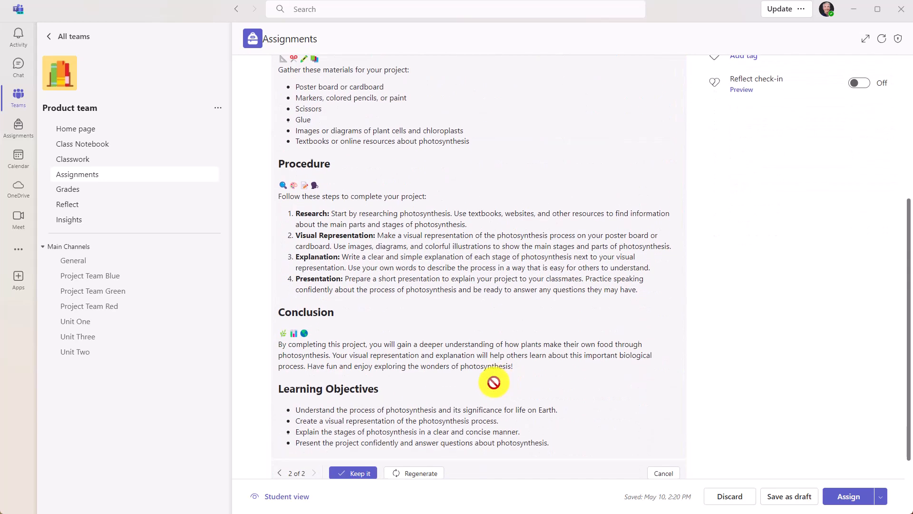
left_click(354, 438)
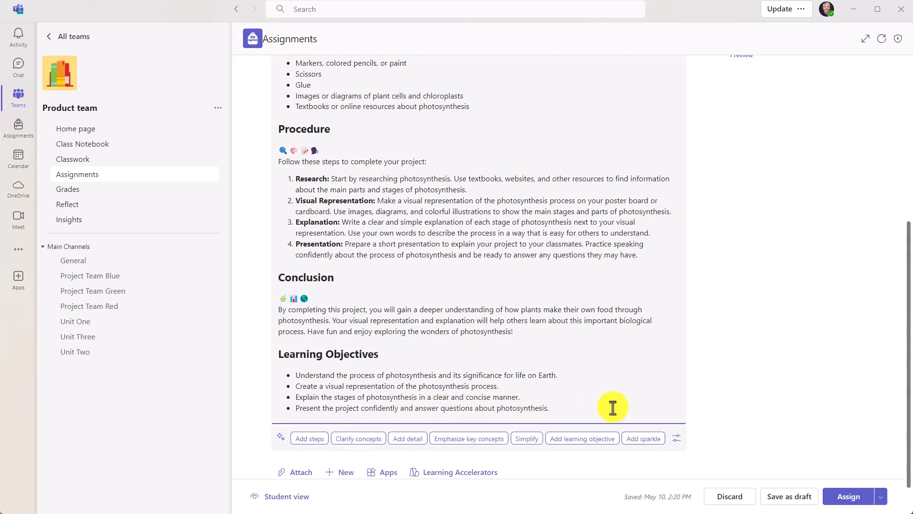
Set the language for the AI-generated instructions to Norwegian Bokmål.
left_click(677, 438)
mouse_move(695, 479)
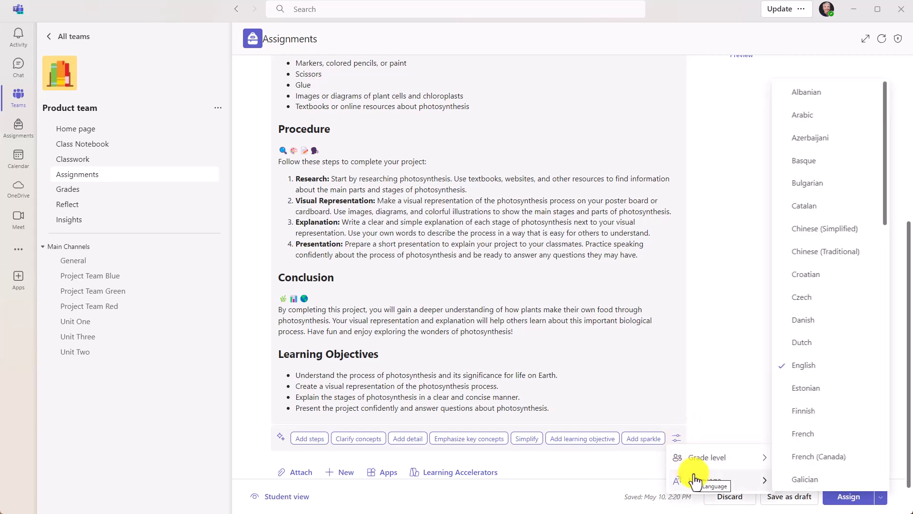
scroll(821, 356, "down", 5)
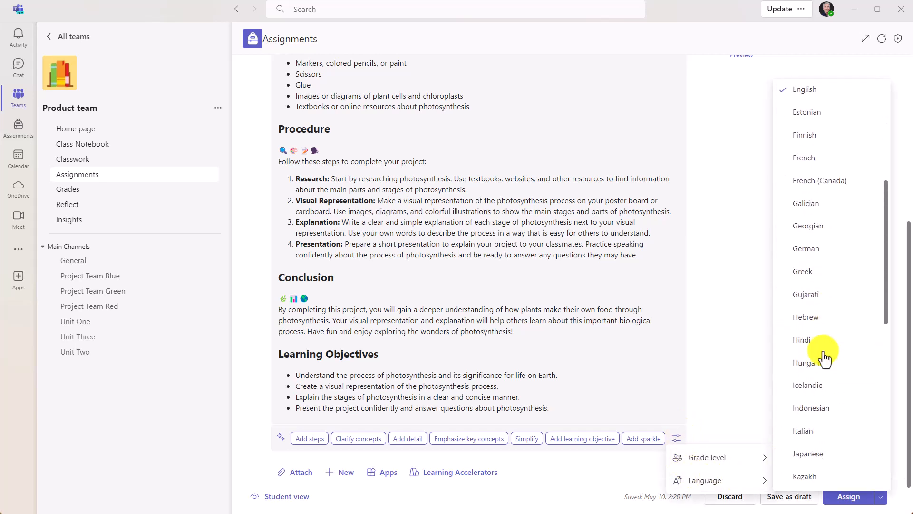
scroll(825, 360, "down", 5)
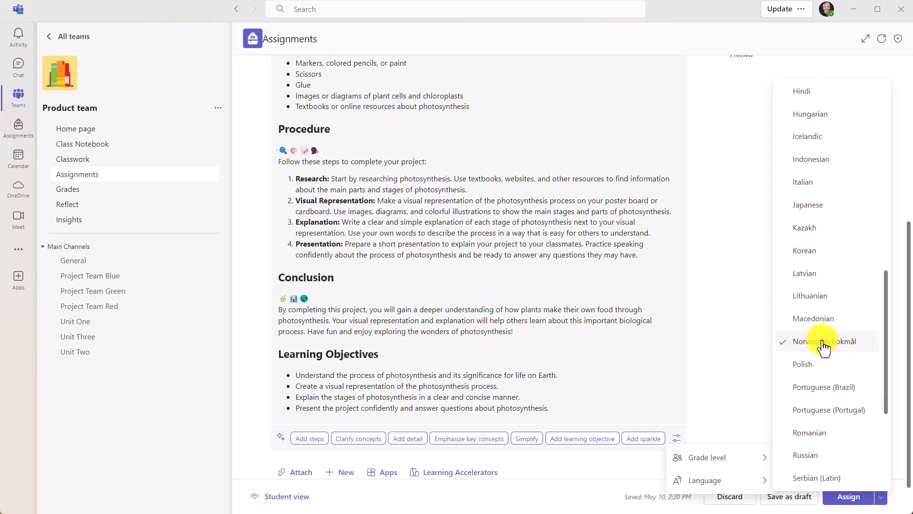
left_click(732, 345)
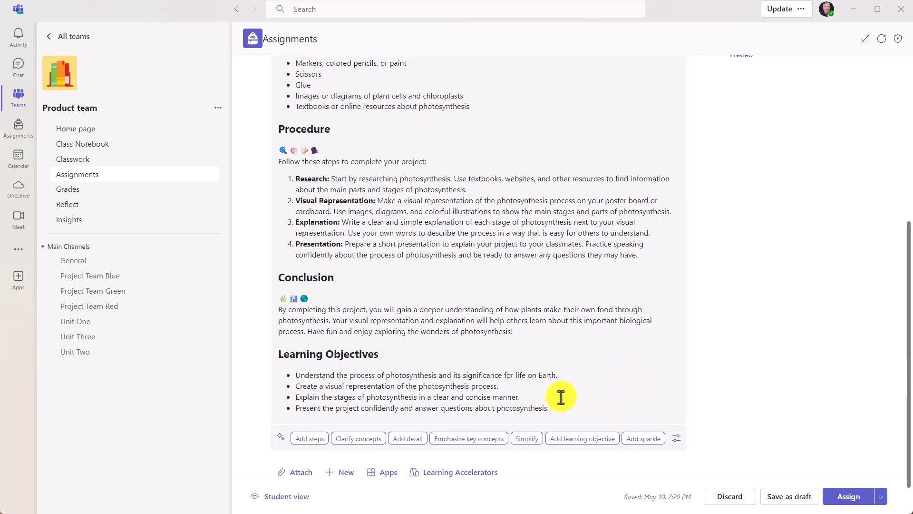
Generate a more detailed Norwegian Bokmål version of the instructions with Add detail, review it and keep it.
left_click(407, 440)
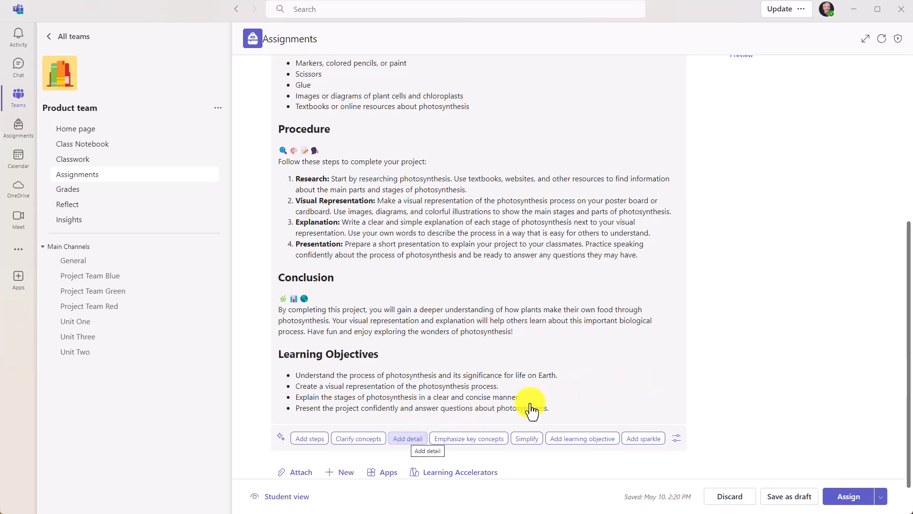
scroll(468, 302, "up", 4)
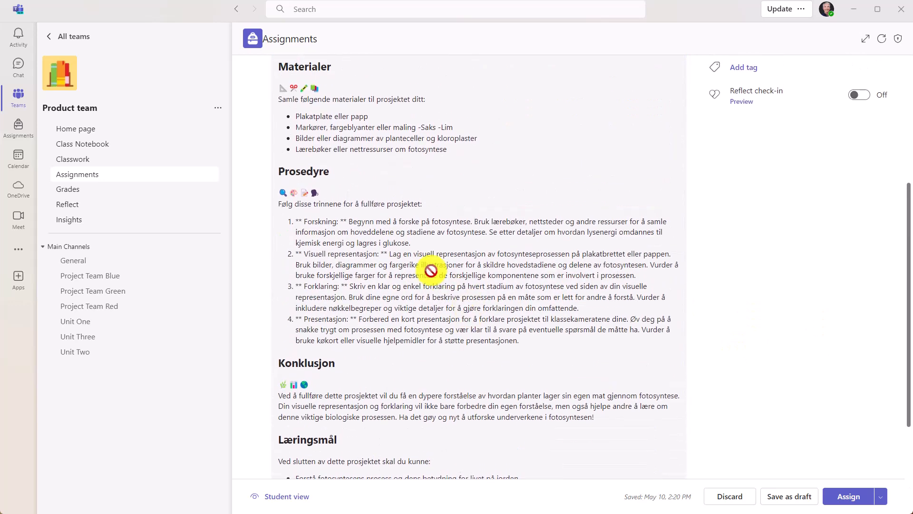
scroll(302, 169, "up", 1)
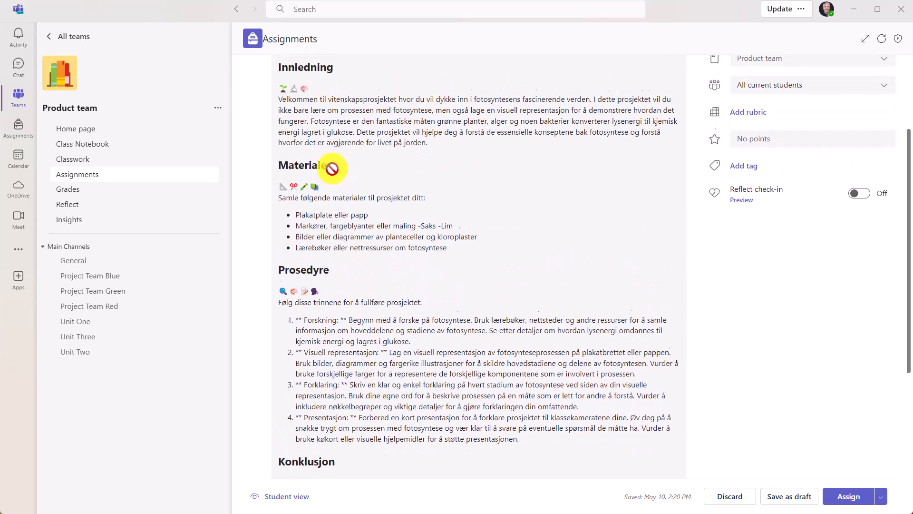
scroll(394, 329, "down", 4)
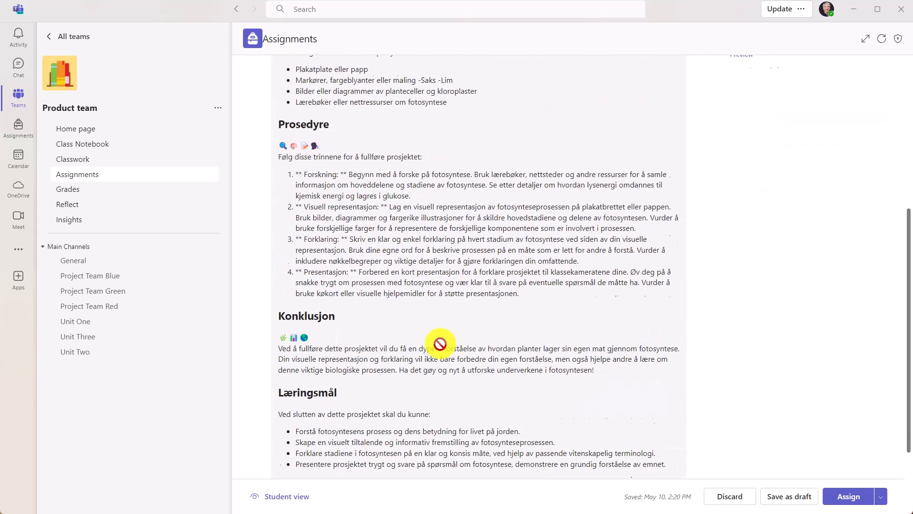
left_click(356, 442)
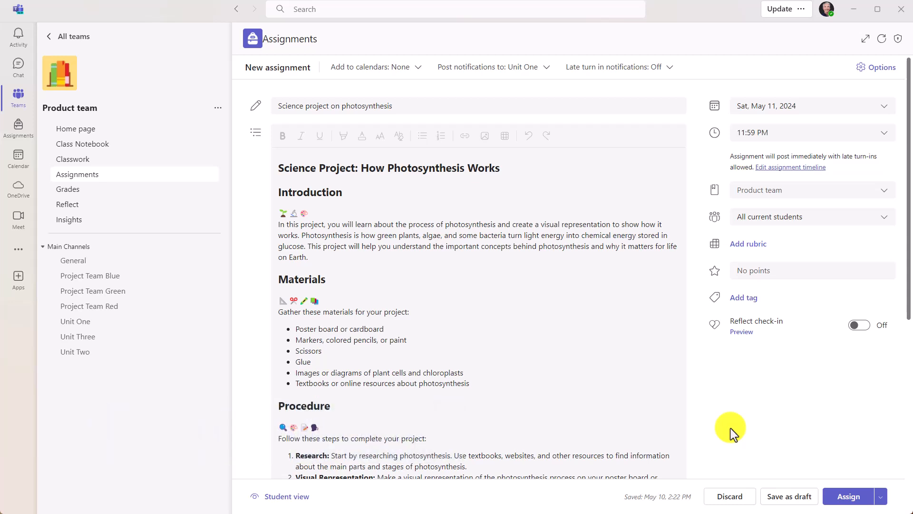
Start an AI rubric titled Photosynthesis project in English with the prompt "Evaluate students on the quality and detail of this photosynthesis project".
left_click(749, 248)
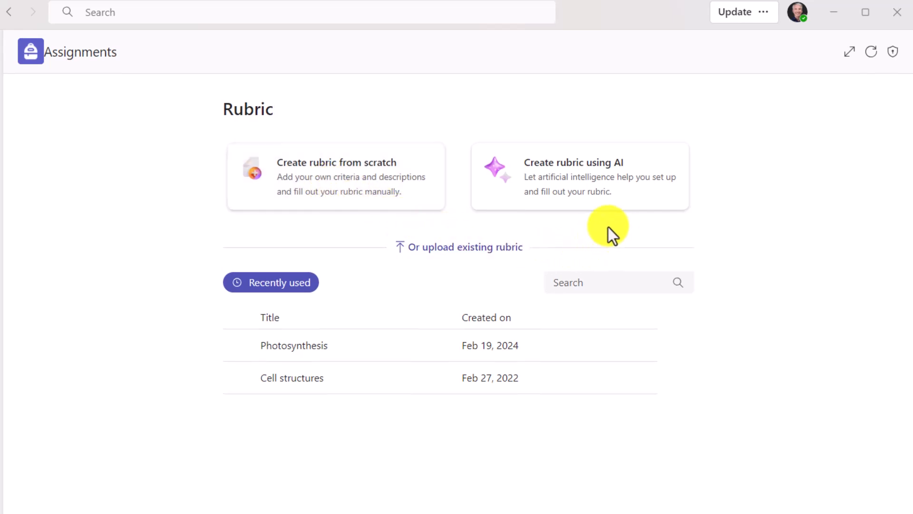
left_click(603, 185)
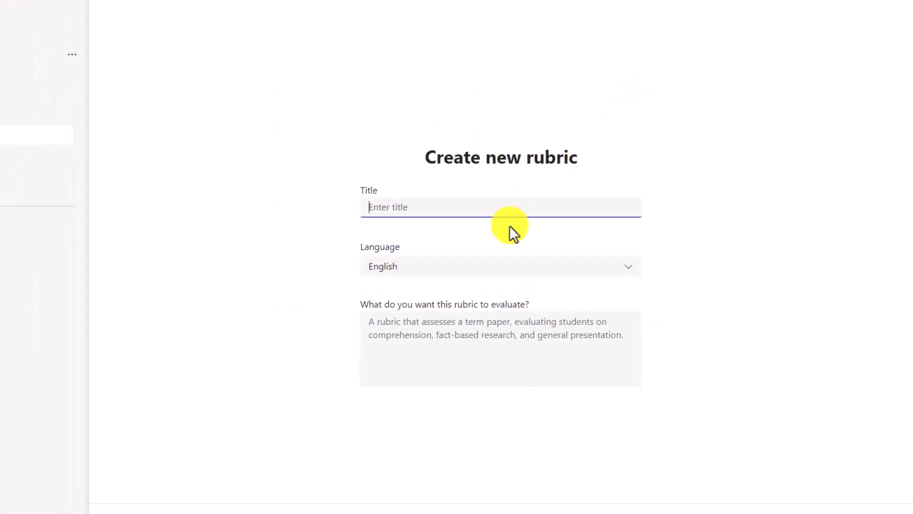
type("Photosynthesis project")
left_click(515, 274)
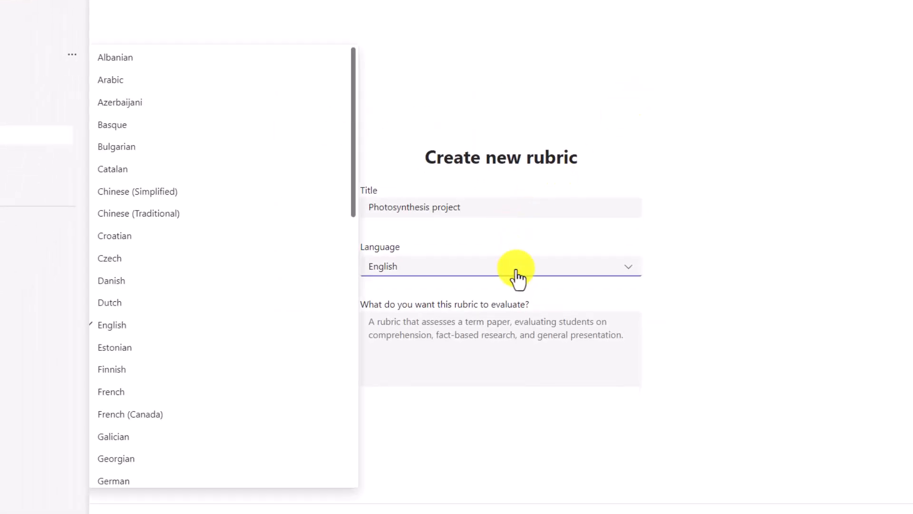
left_click(487, 279)
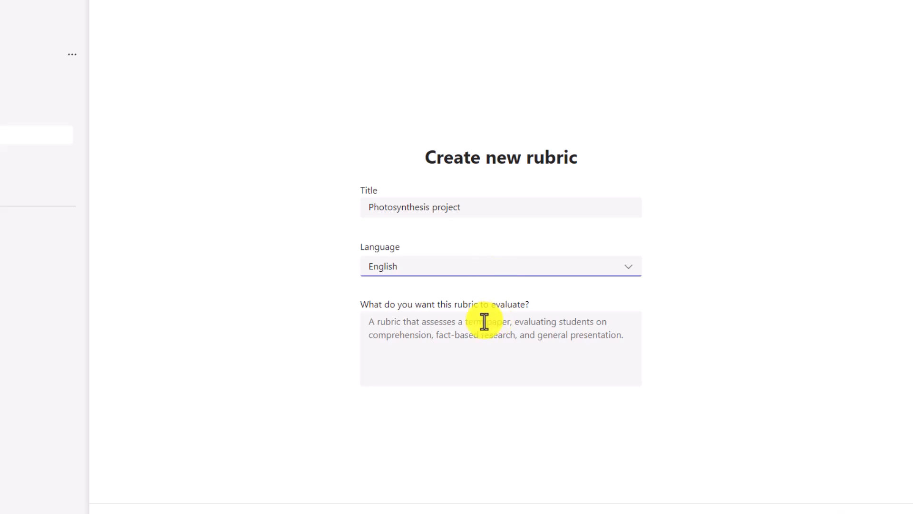
left_click(459, 322)
type("Evaluate students on the quality and detail of this photosynthesis project")
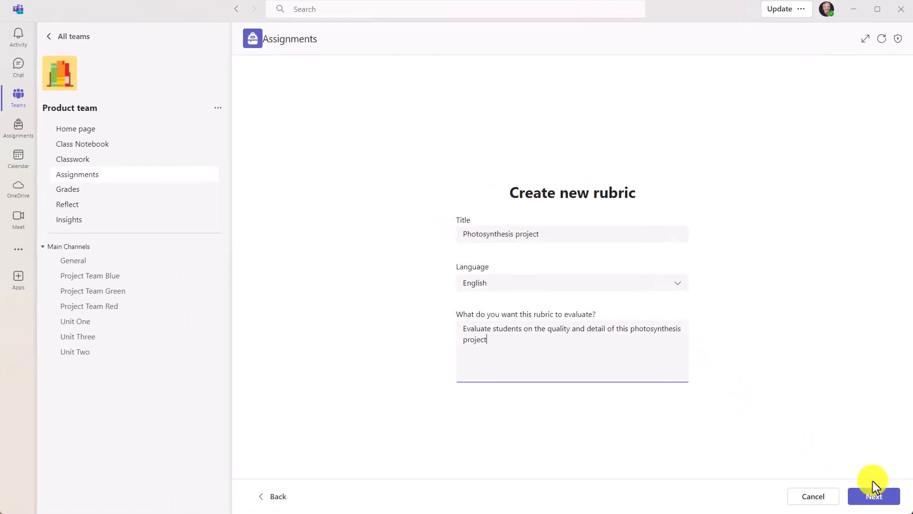
left_click(870, 498)
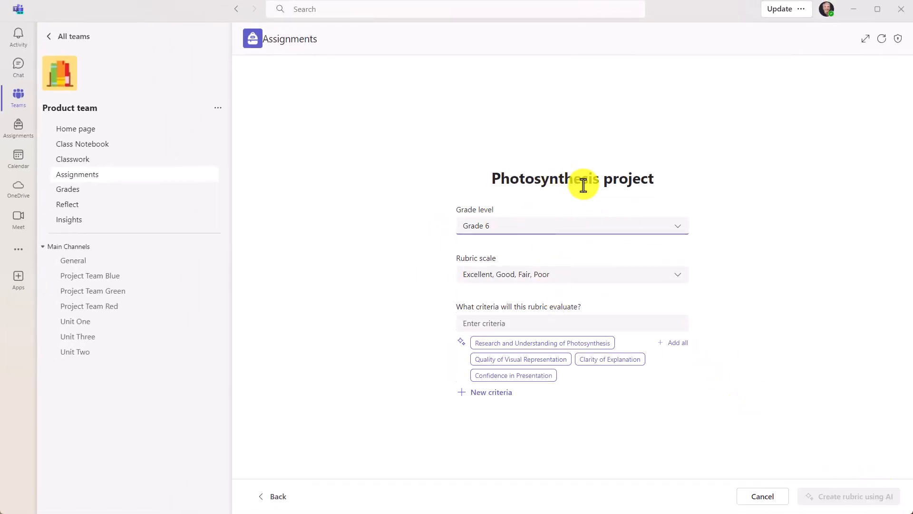
Check the available grade levels and rubric scales, keeping Grade 6 and Excellent, Good, Fair, Poor.
left_click(633, 228)
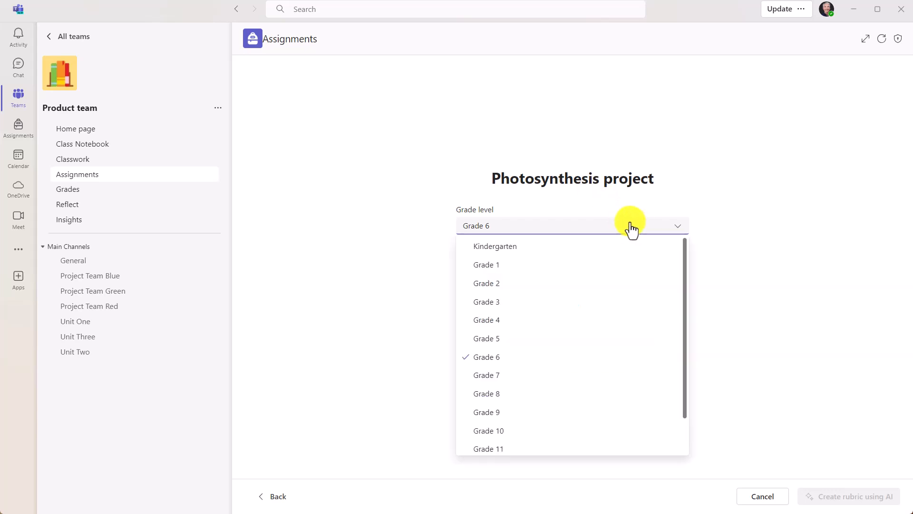
left_click(723, 218)
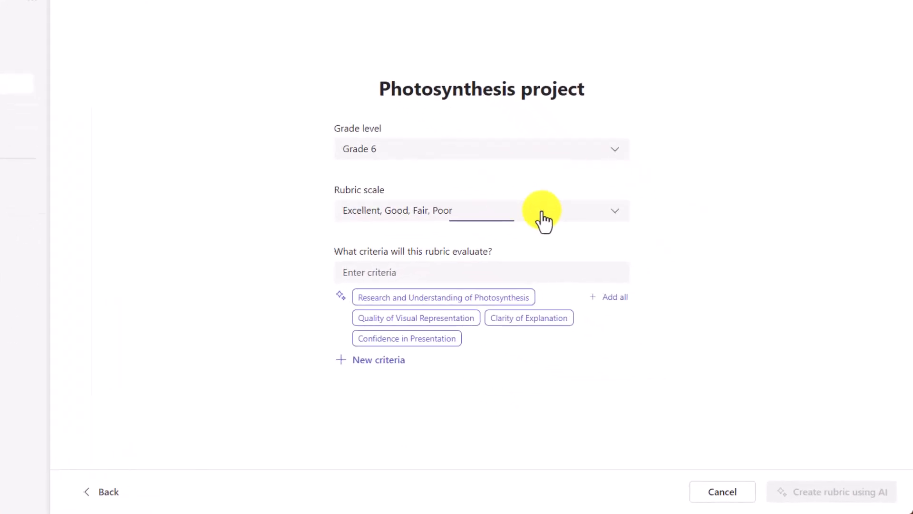
left_click(593, 256)
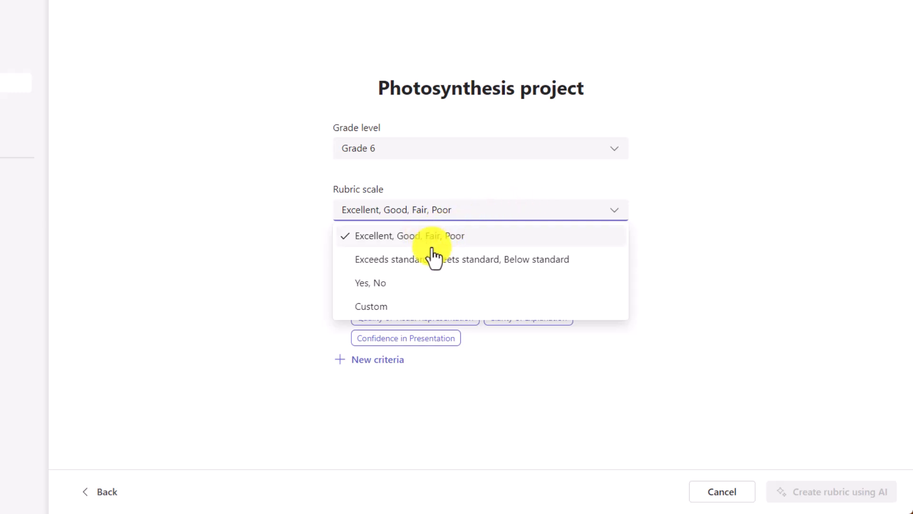
left_click(727, 200)
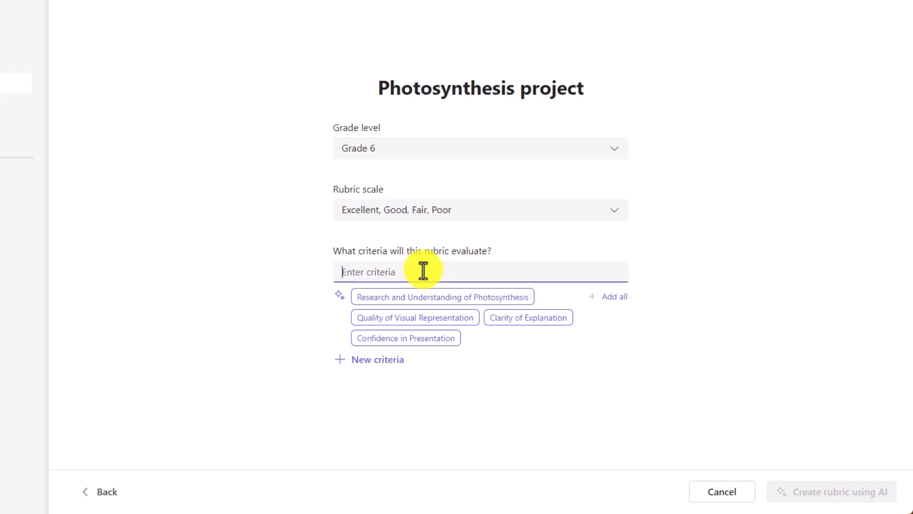
Add the suggested criteria Clarity of Explanation, Quality of Visual Representation, and Research and Understanding of Photosynthesis, and generate the rubric with AI.
left_click(528, 319)
left_click(414, 320)
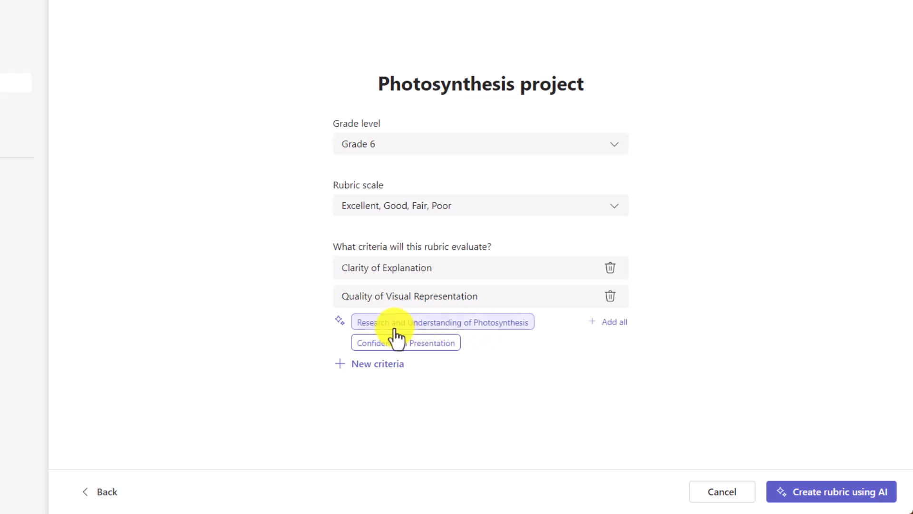
left_click(435, 324)
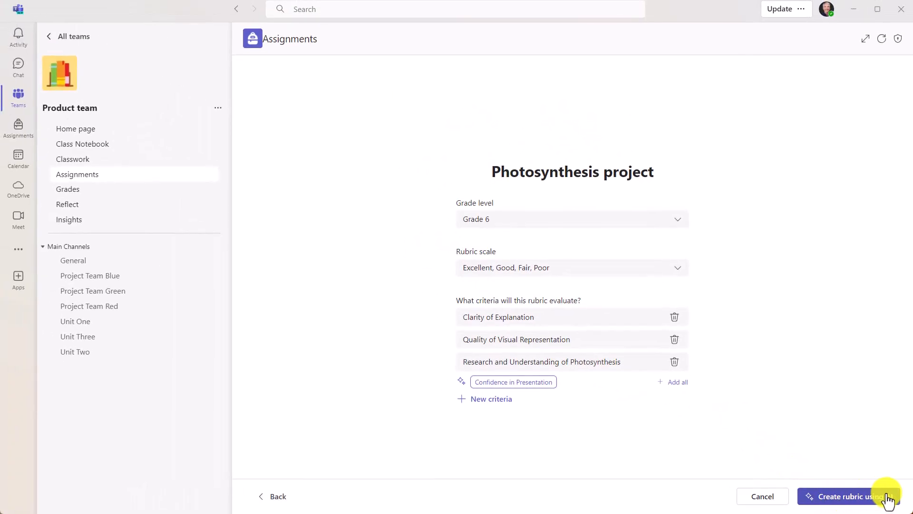
left_click(855, 499)
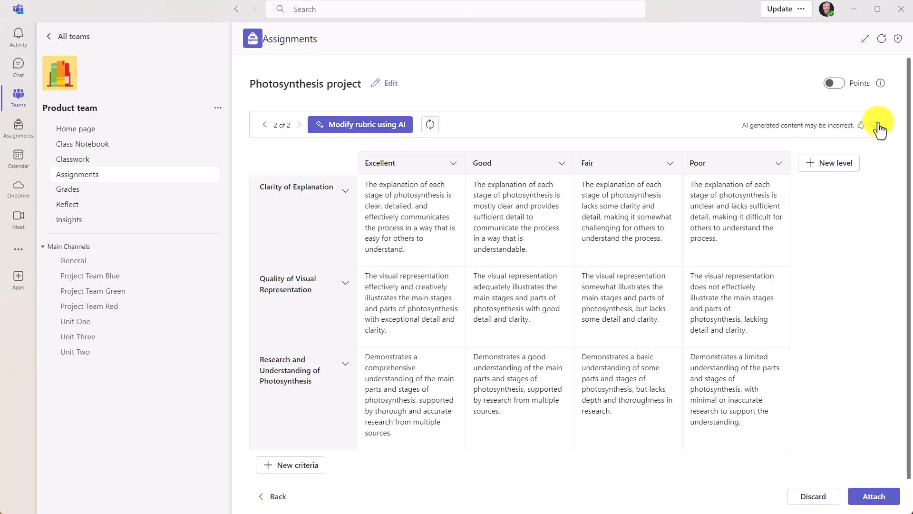
Add the criterion "Application to the real world" to the rubric with its descriptions filled out by AI.
left_click(308, 459)
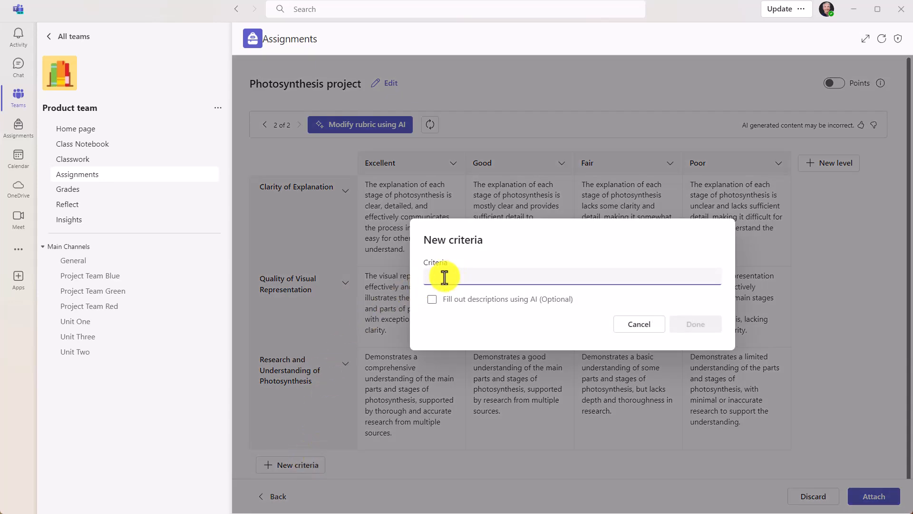
left_click(432, 299)
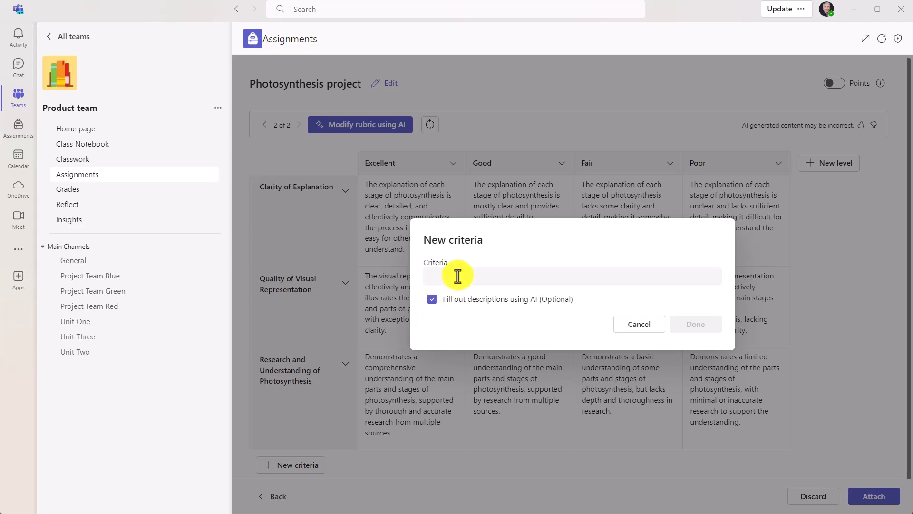
type("Application to the real world")
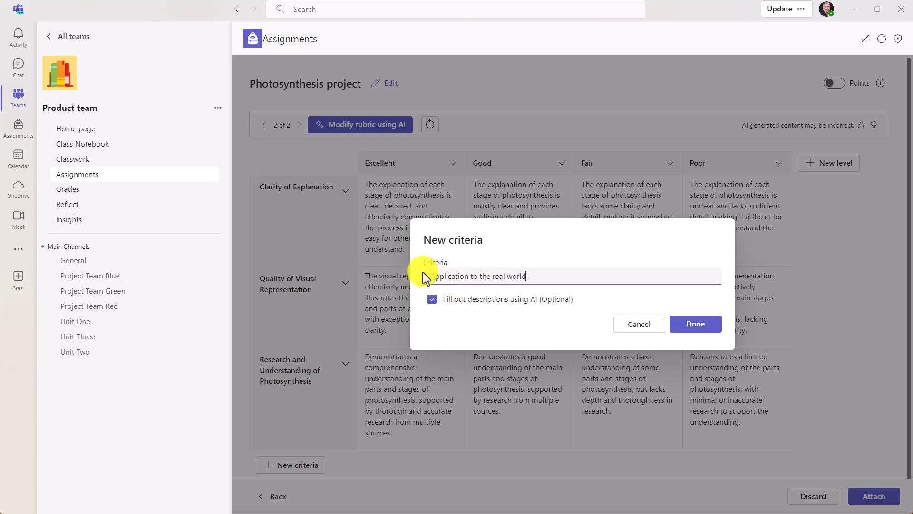
left_click(708, 328)
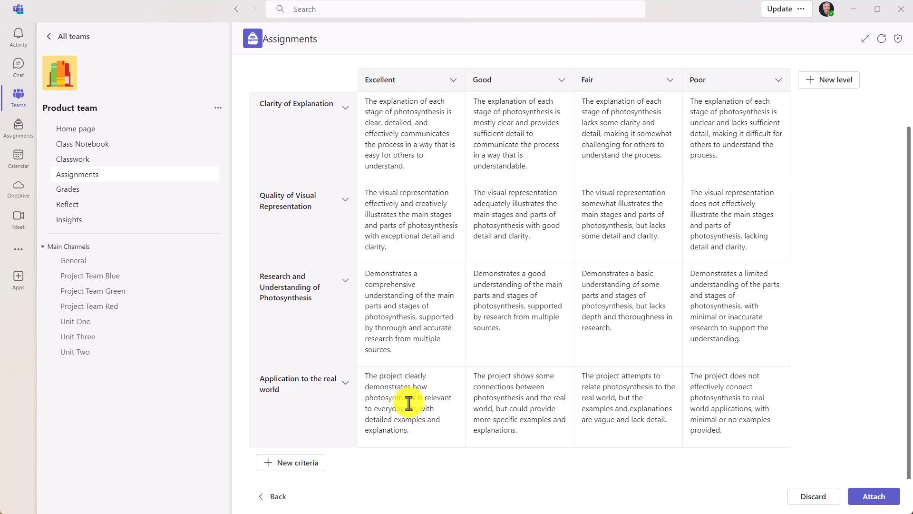
Examine the options for modifying the rubric with AI, including the grade levels and level of detail, without updating the rubric.
scroll(466, 352, "up", 3)
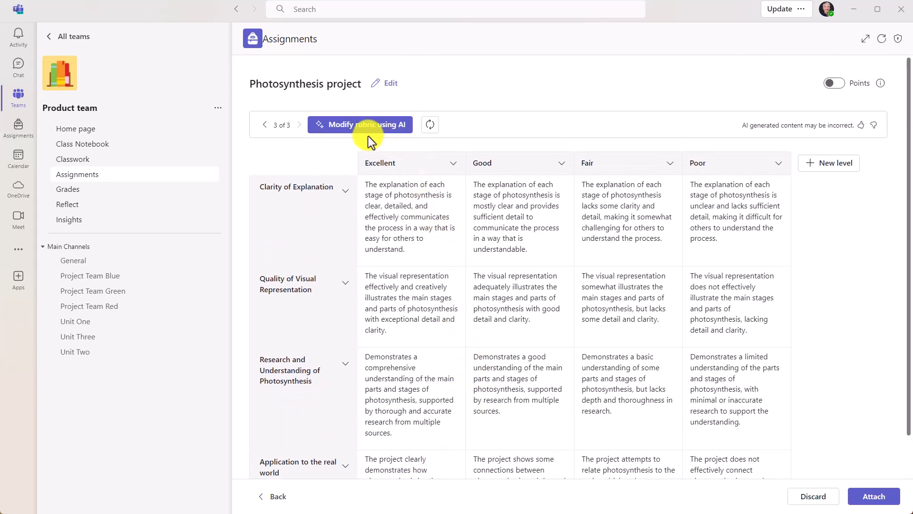
left_click(374, 129)
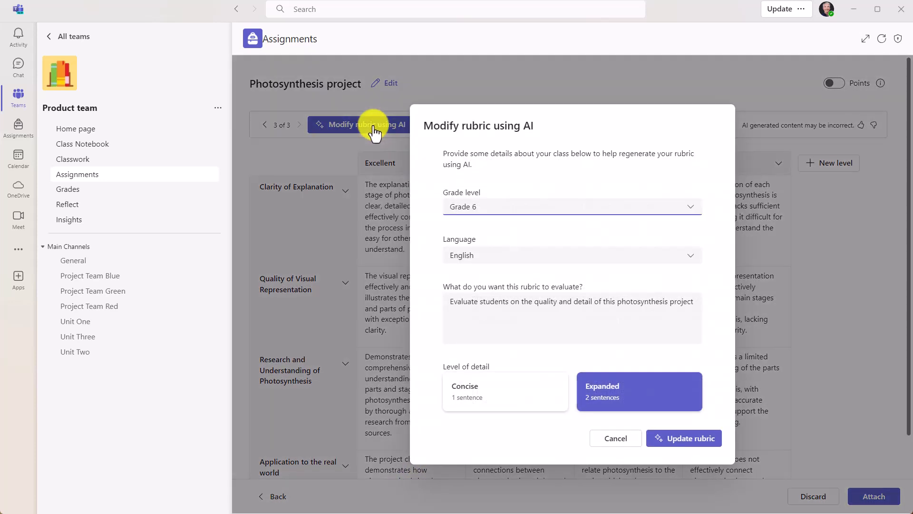
left_click(605, 206)
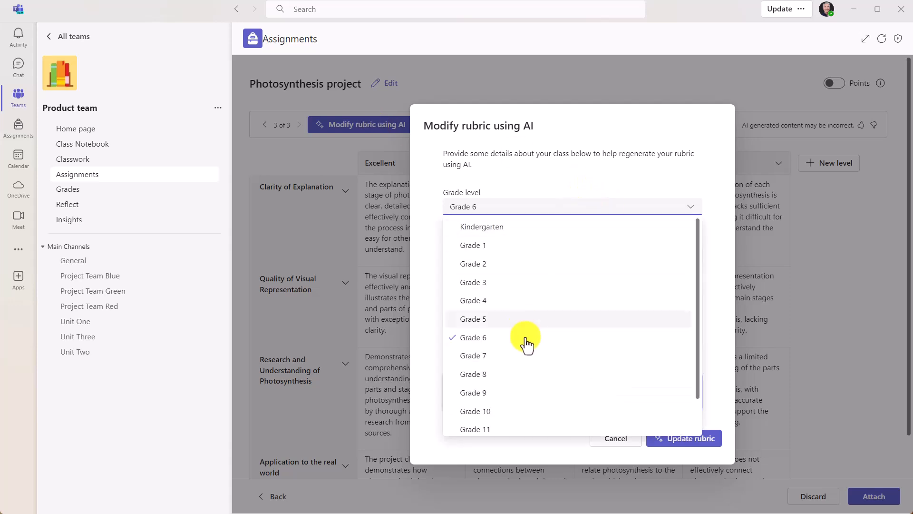
left_click(624, 165)
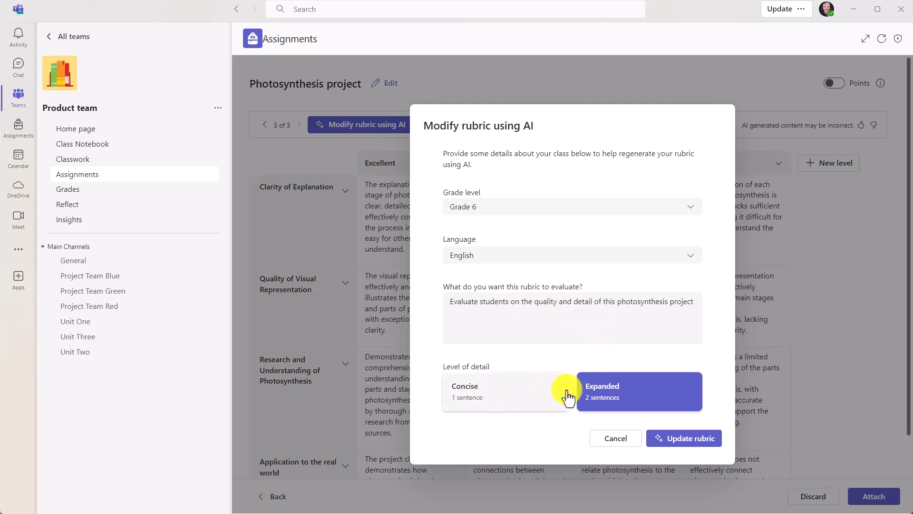
left_click(615, 438)
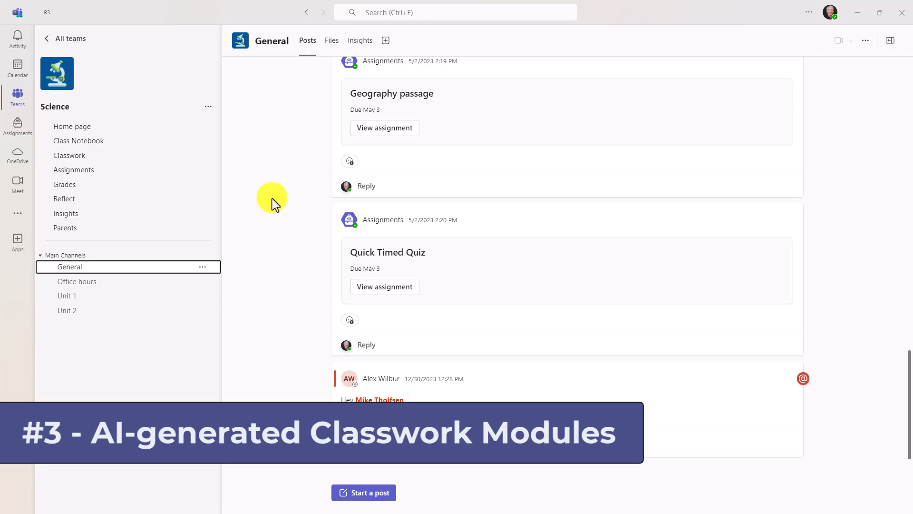
In the Science team's Classwork, start module ideas using AI with the class details Chemistry, Grade 9 and English.
left_click(90, 158)
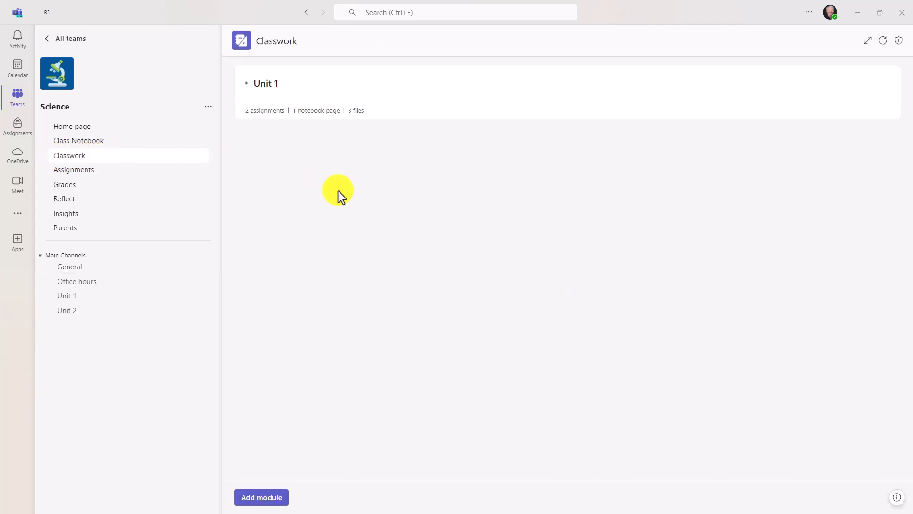
left_click(269, 497)
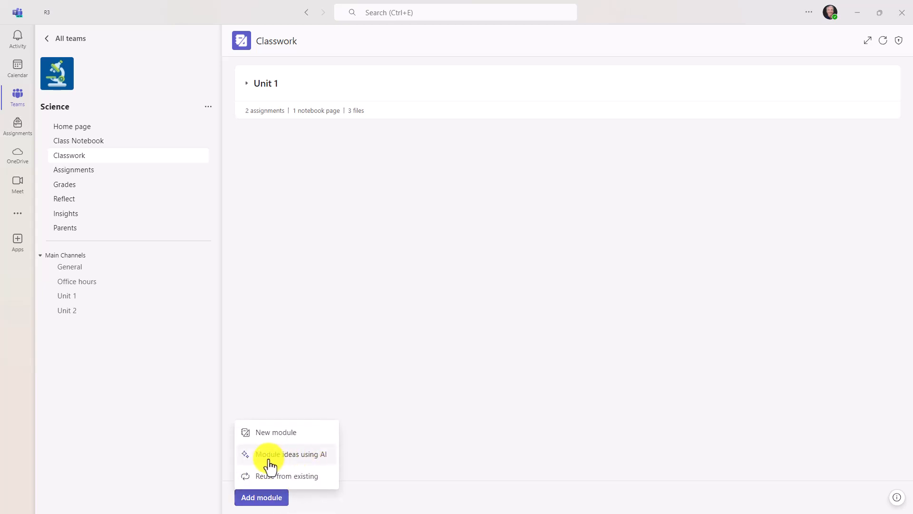
left_click(308, 456)
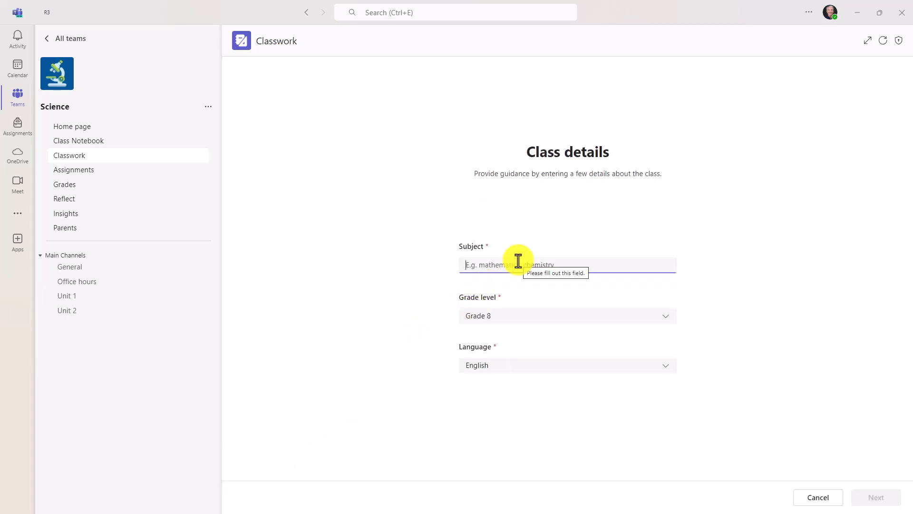
type("Chemistry")
left_click(561, 317)
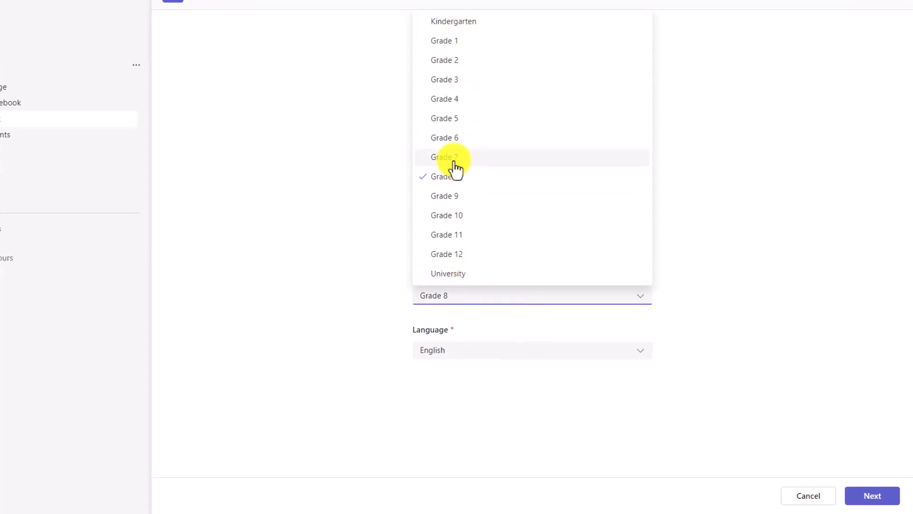
left_click(462, 195)
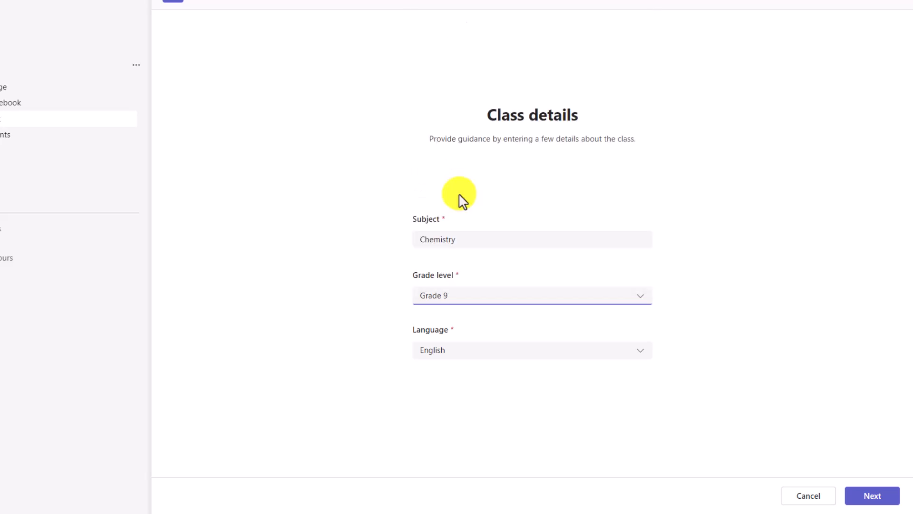
left_click(515, 352)
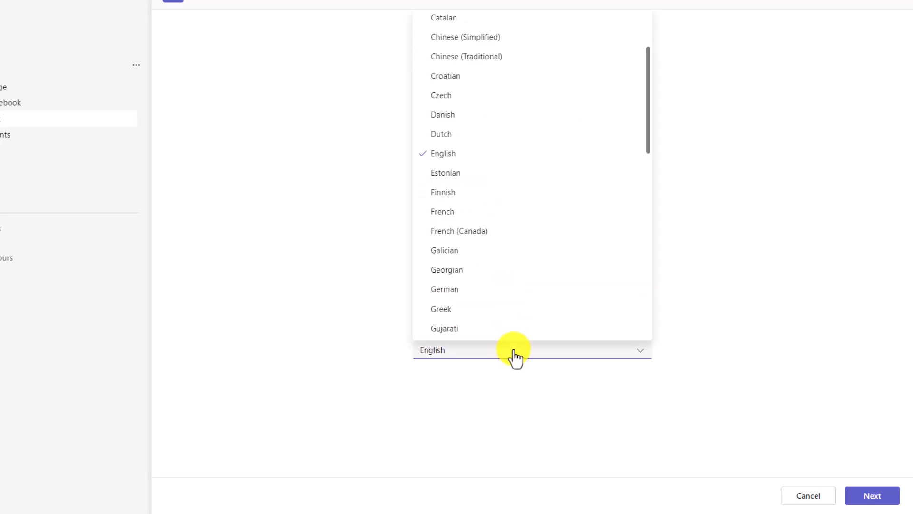
left_click(738, 158)
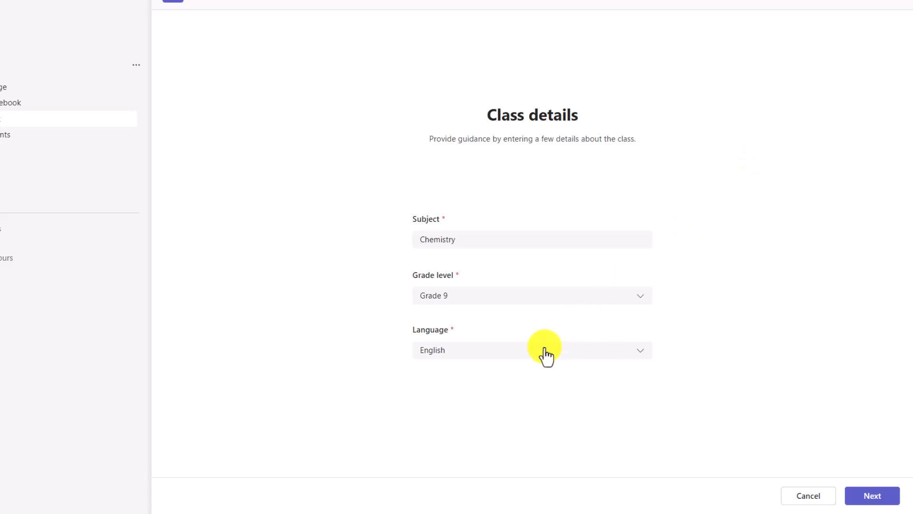
left_click(879, 498)
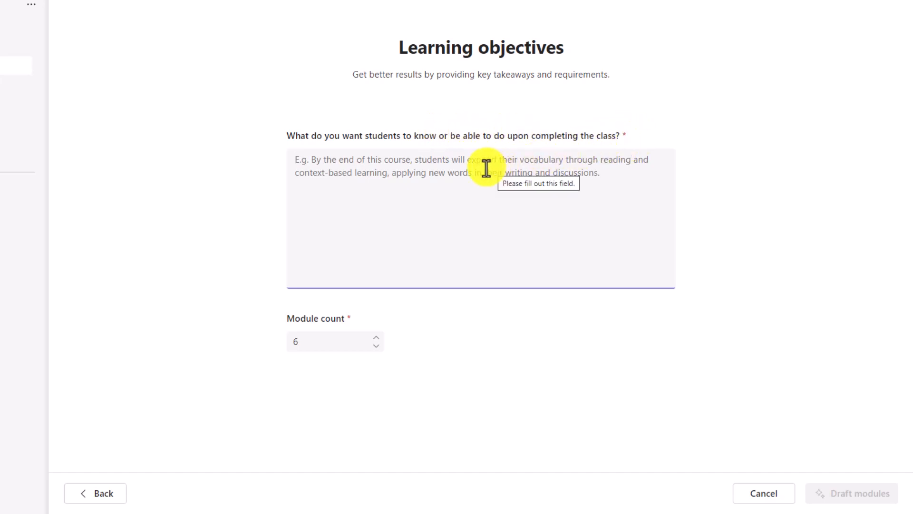
Draft 7 modules from semester learning objectives covering matter, atomic structure, bonds, reactions, acids and bases, solutions and energy, with an emoji starting each module name.
type("By the end Of this Semester the students will have had an intro to chemistry, learned about Matter and its properties, understood the Atomic Structure, set the connection with period Table and Chemical Bonds. understood the basic of chemical reactions, defined Acids, Bases and eh, understood the concepts Of solvent and solutions, understand the how energy changes with different chemical reactions.  Please add an emoji in the beginning of each module name that reflects the module content")
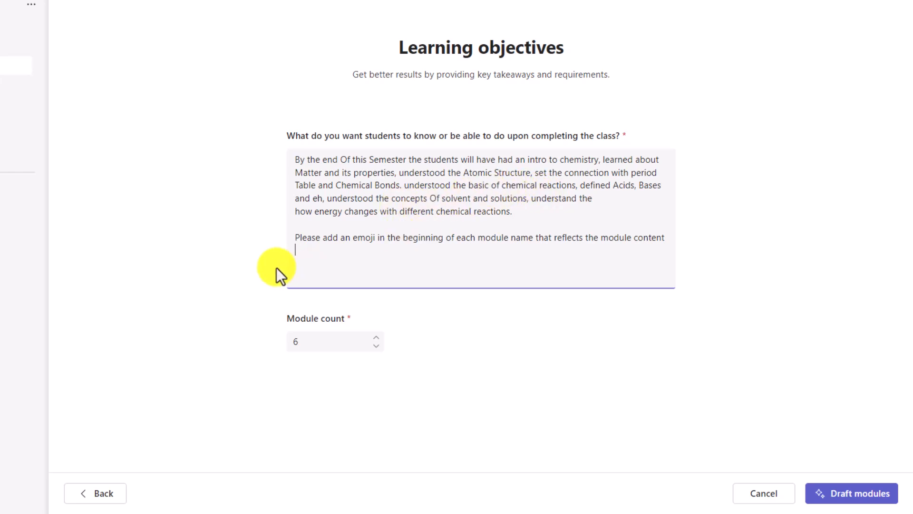
left_click_drag(294, 239, 666, 235)
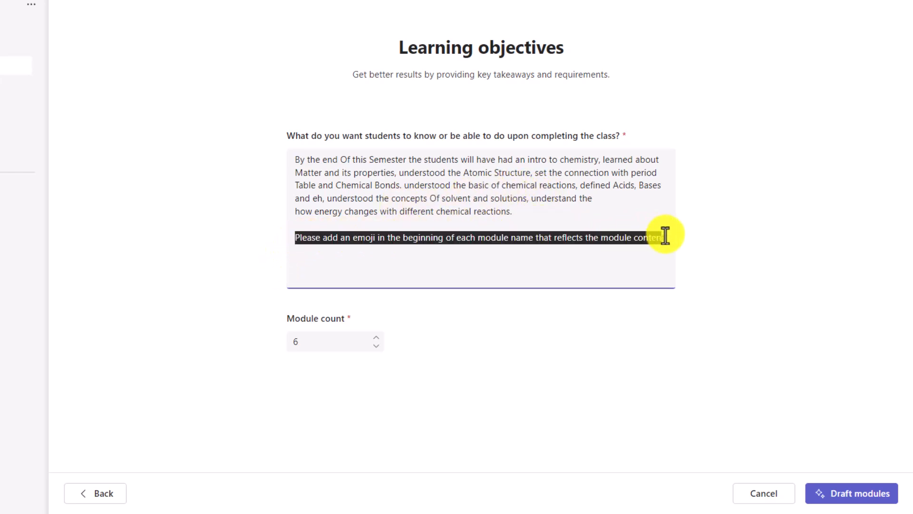
left_click(522, 258)
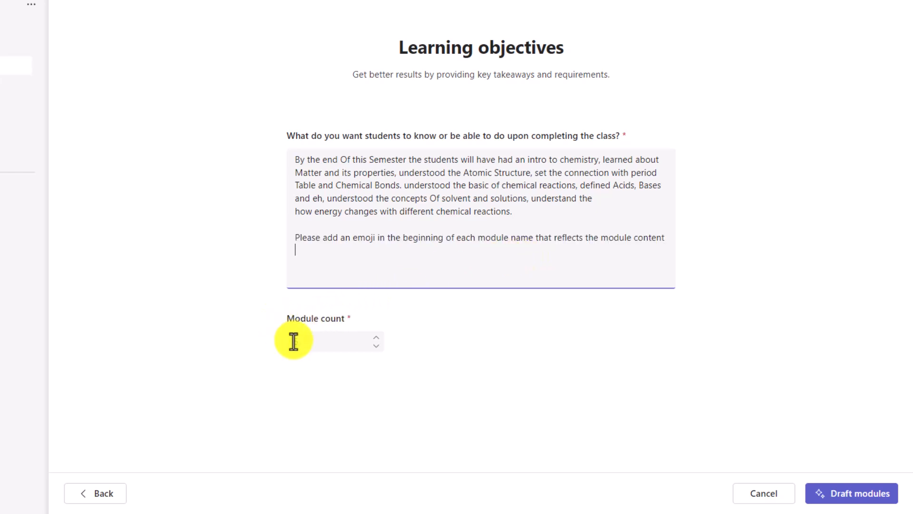
left_click(376, 339)
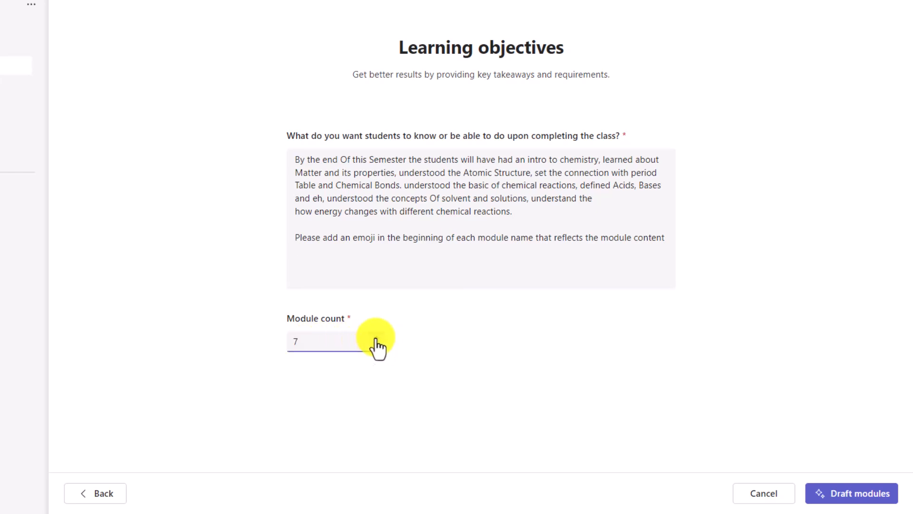
left_click(877, 500)
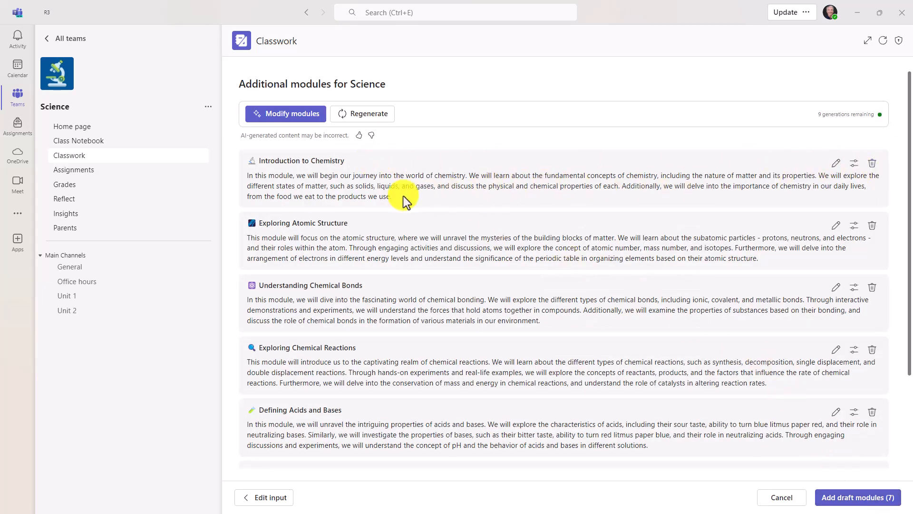
Review the drafted Science modules and examine the editing, format and length options for the Introduction to Chemistry module without saving changes.
scroll(376, 352, "down", 2)
scroll(374, 364, "up", 2)
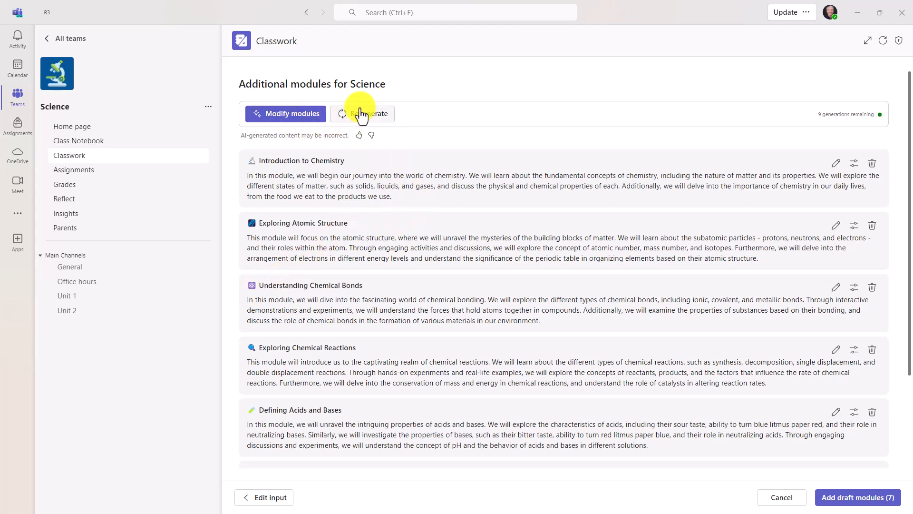
left_click(836, 165)
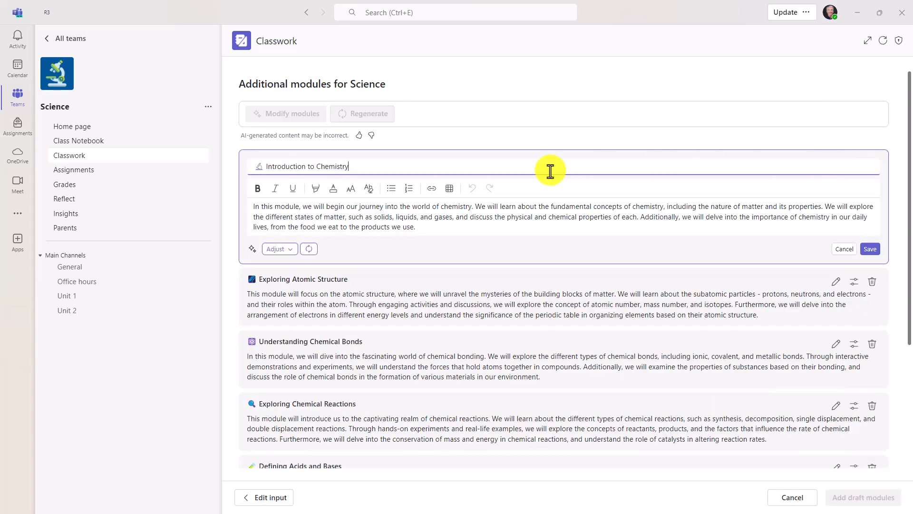
left_click(319, 216)
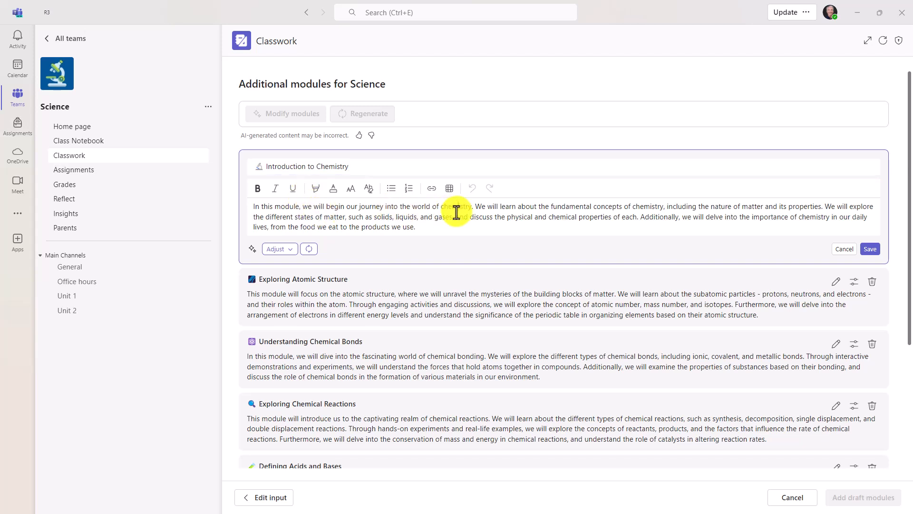
left_click(289, 249)
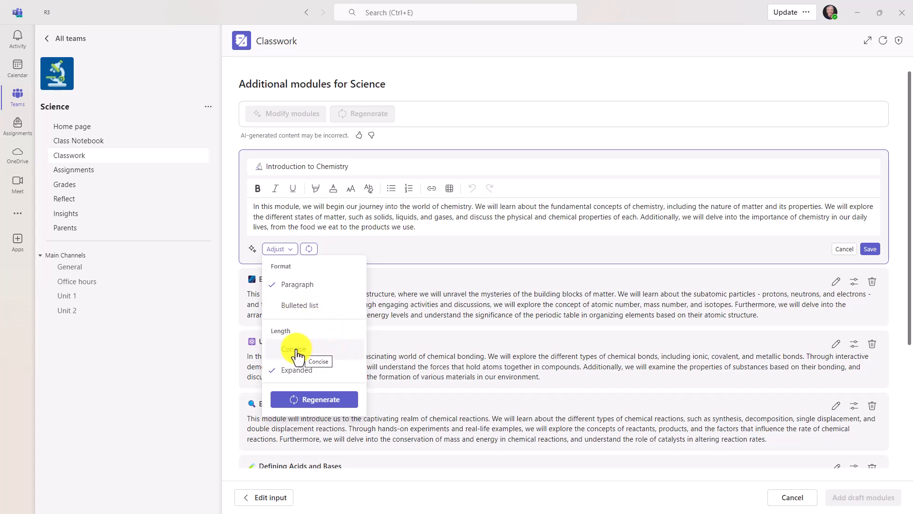
left_click(324, 402)
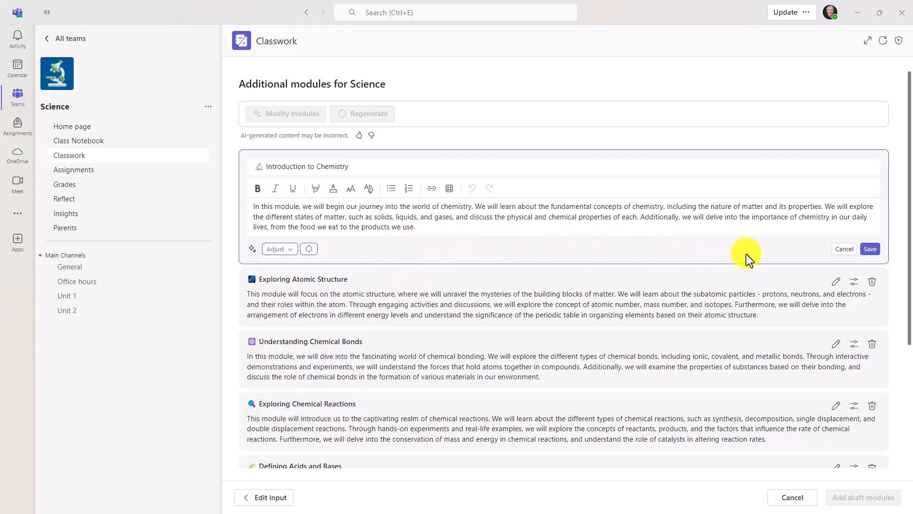
left_click(842, 249)
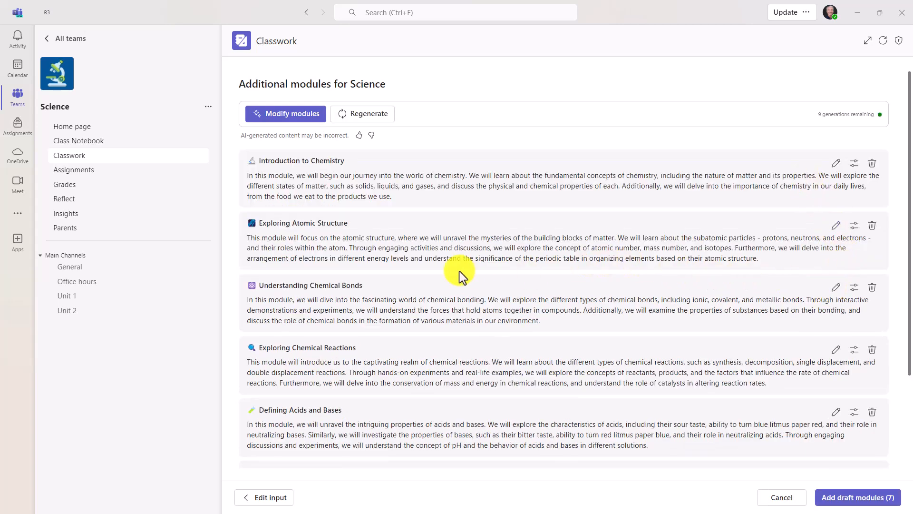
Modify all 7 drafted modules with AI to use the Bulleted list format and Concise length.
left_click(280, 119)
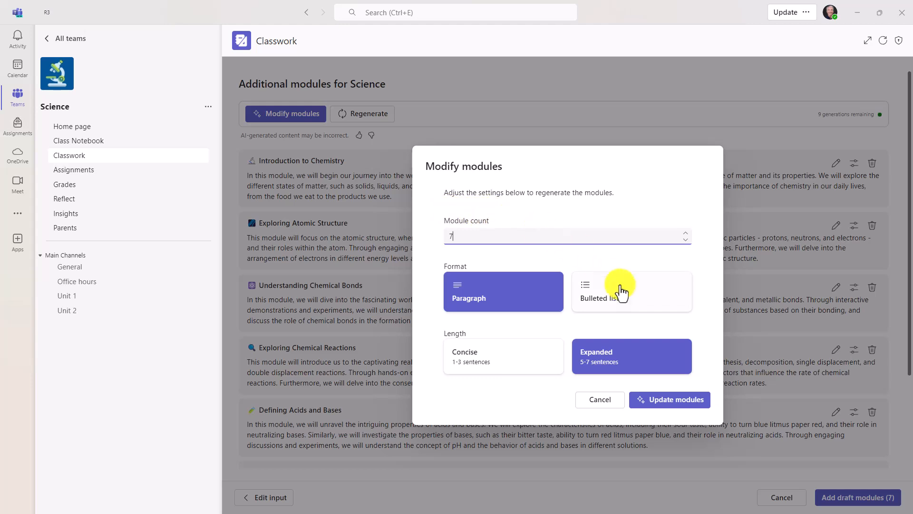
left_click(627, 298)
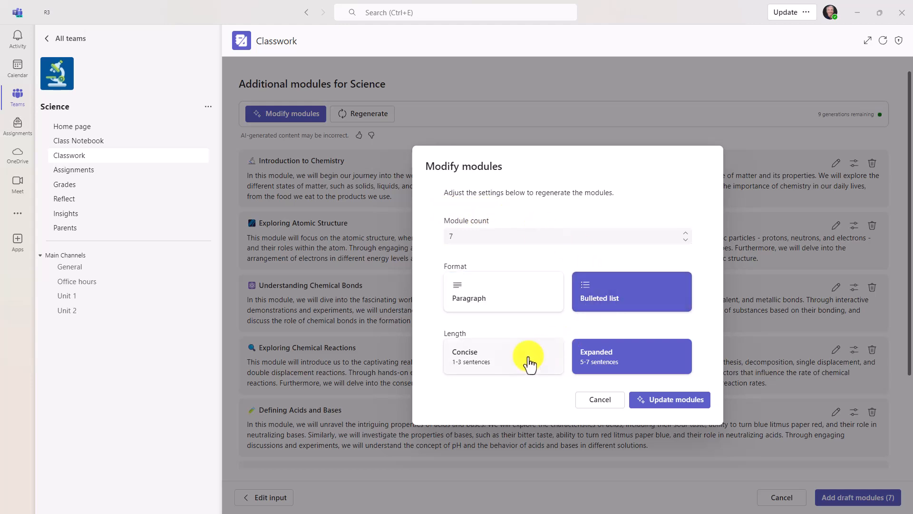
left_click(465, 365)
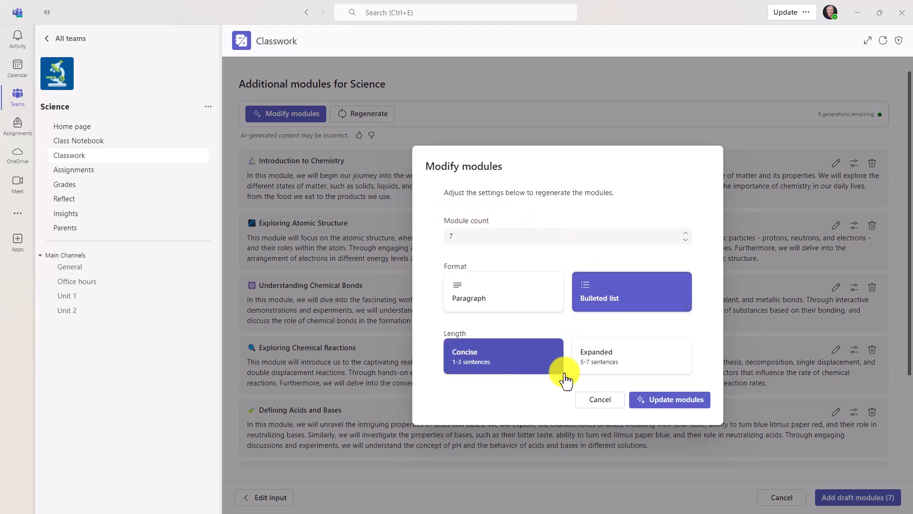
left_click(672, 402)
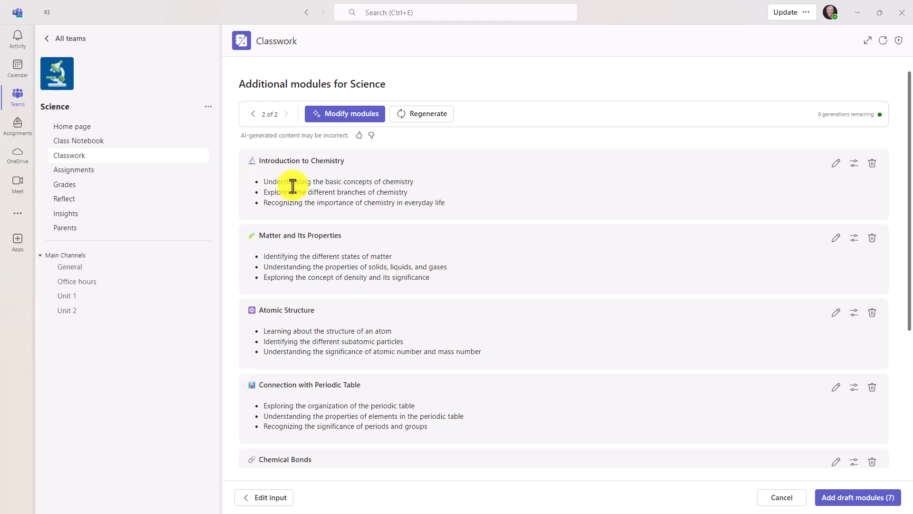
Review the bulleted modules and add all 7 to the Science team's Classwork as drafts.
scroll(400, 339, "down", 1)
scroll(400, 339, "down", 3)
scroll(399, 339, "up", 4)
left_click(852, 500)
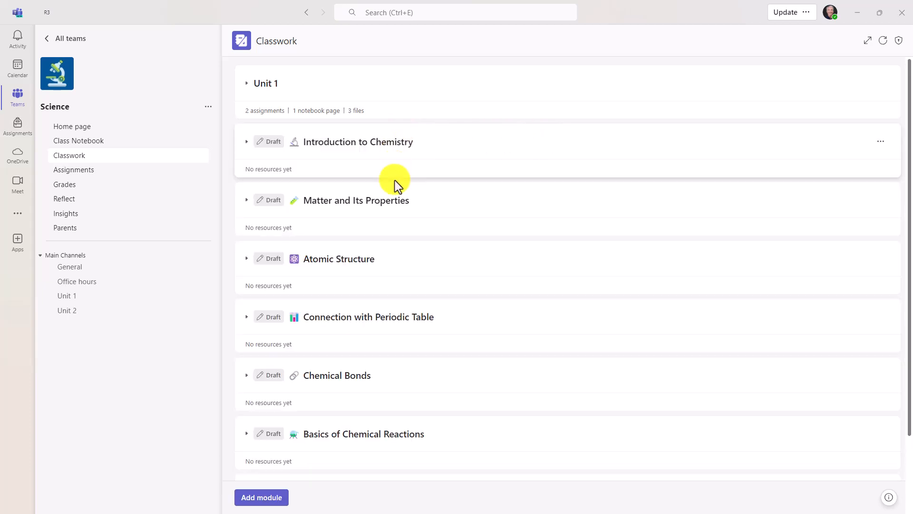
scroll(417, 329, "down", 2)
scroll(415, 352, "up", 1)
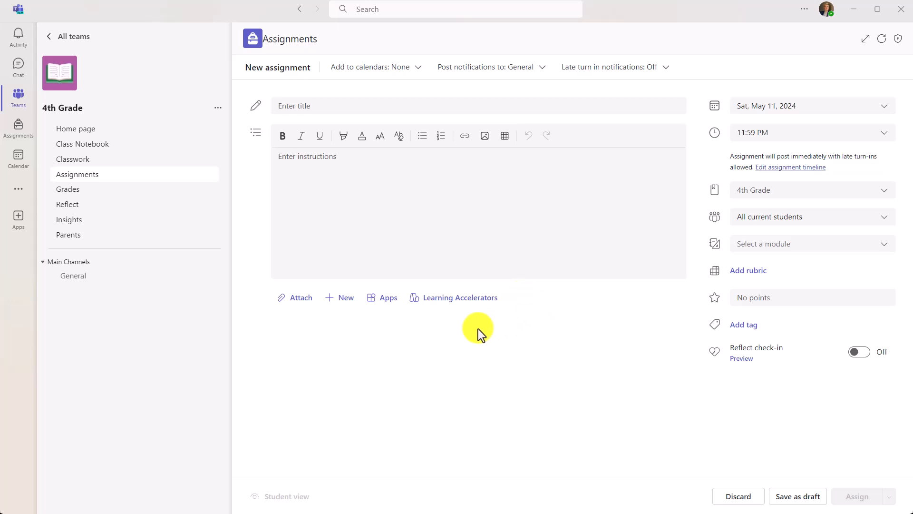
Add the Reading Progress learning accelerator to the new 4th Grade assignment.
left_click(445, 298)
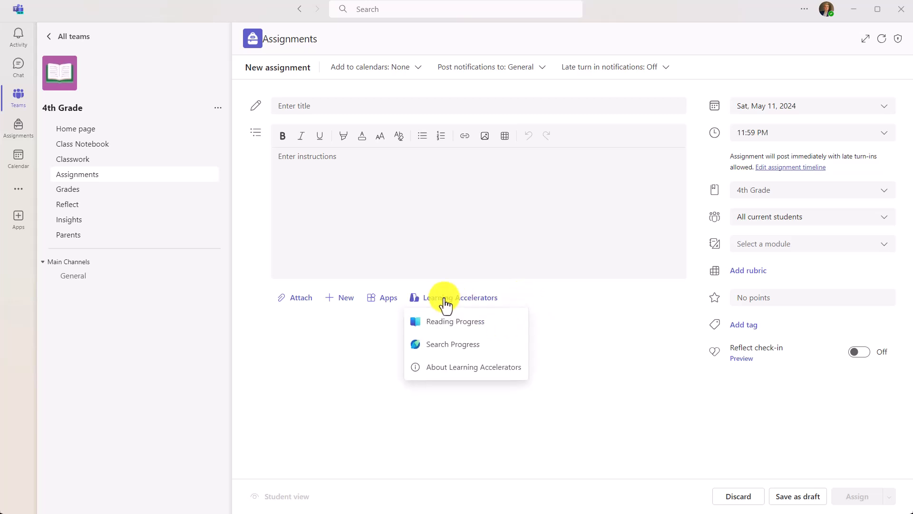
left_click(494, 330)
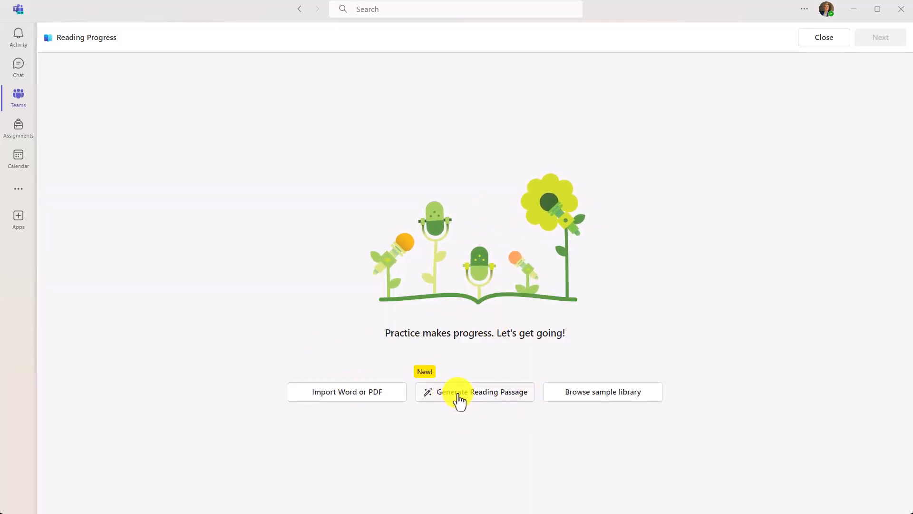
Look at the sample passage library and the sources for importing a Word or PDF passage, without choosing any.
left_click(584, 394)
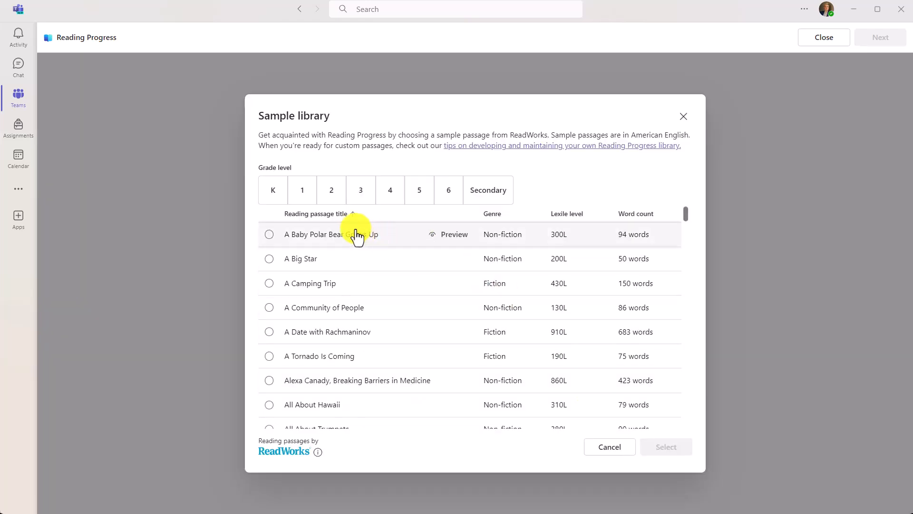
left_click(628, 448)
left_click(356, 402)
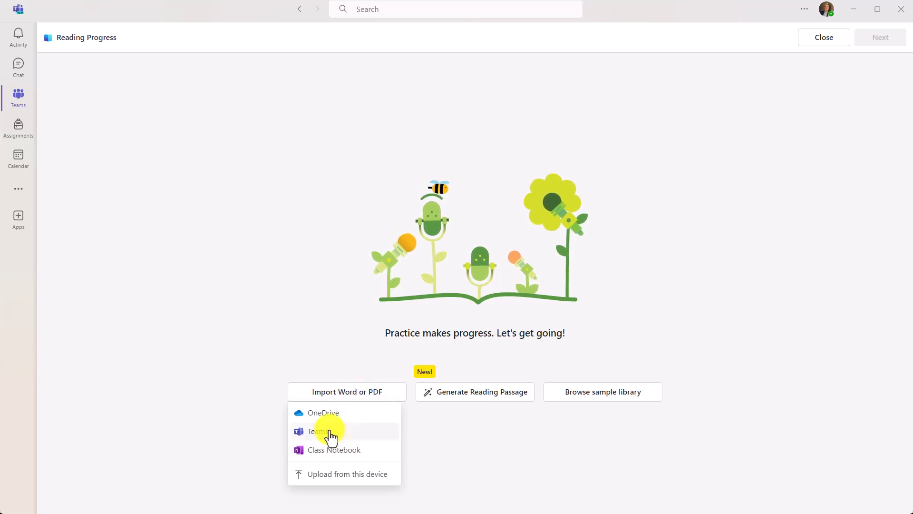
left_click(489, 450)
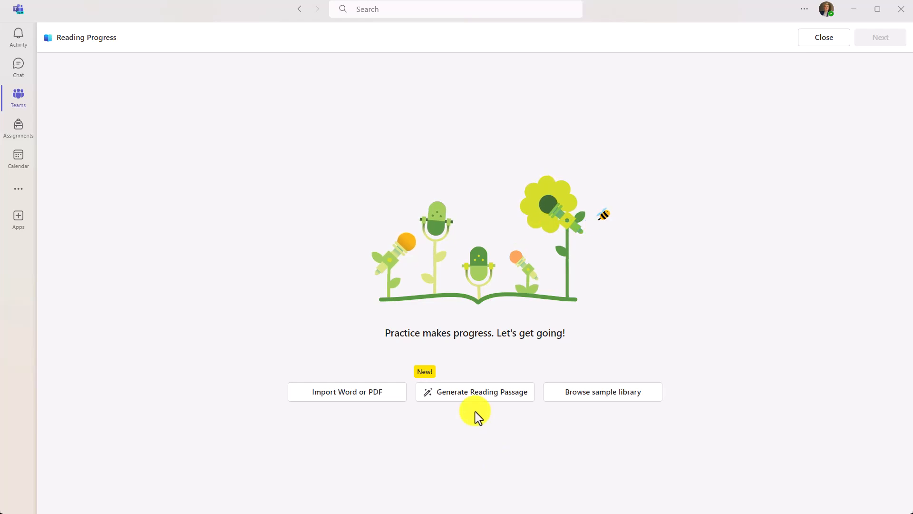
Start generating a custom reading passage with the topic Animals and a length of 200 - 300 words.
left_click(466, 399)
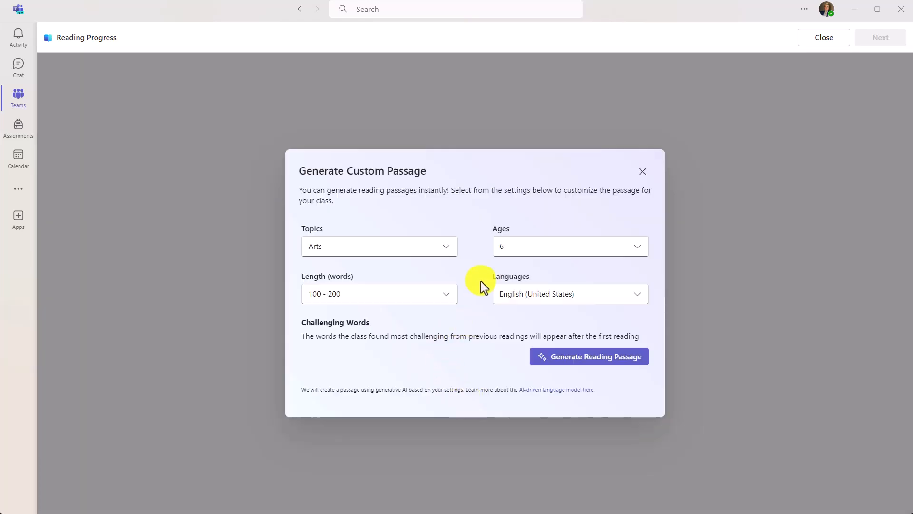
left_click(322, 203)
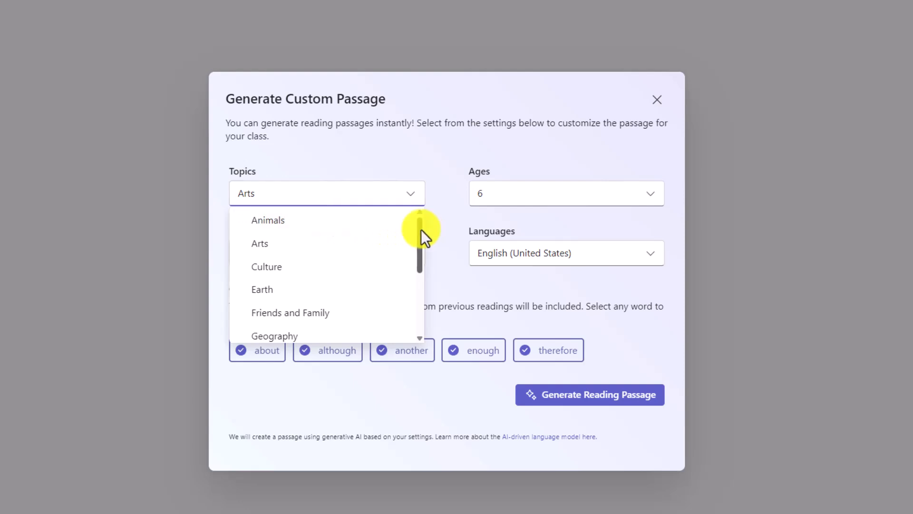
mouse_move(419, 234)
left_mouse_down()
mouse_move(423, 292)
mouse_move(416, 253)
mouse_move(381, 235)
left_mouse_up()
left_click(285, 219)
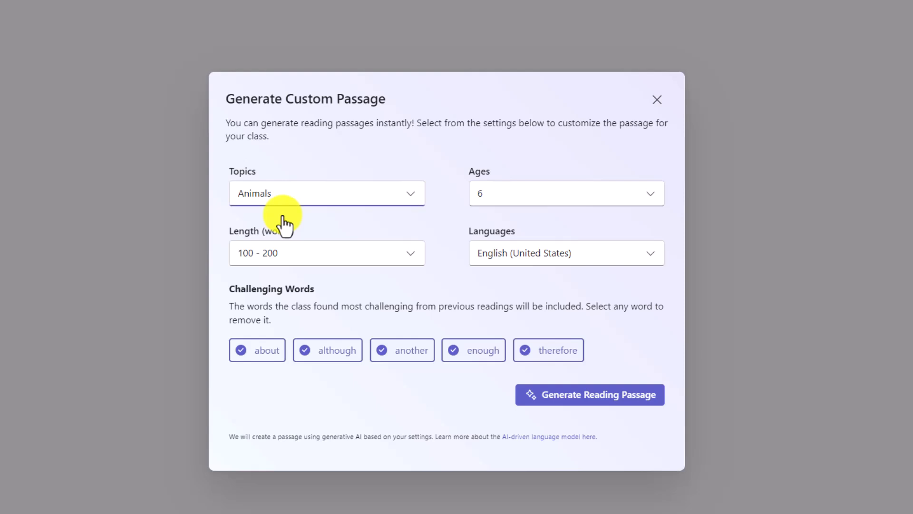
left_click(312, 260)
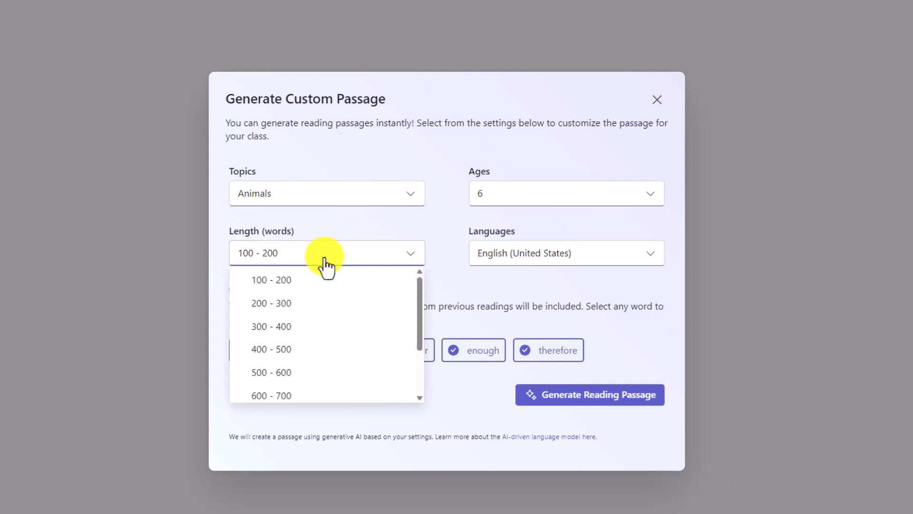
left_click(269, 307)
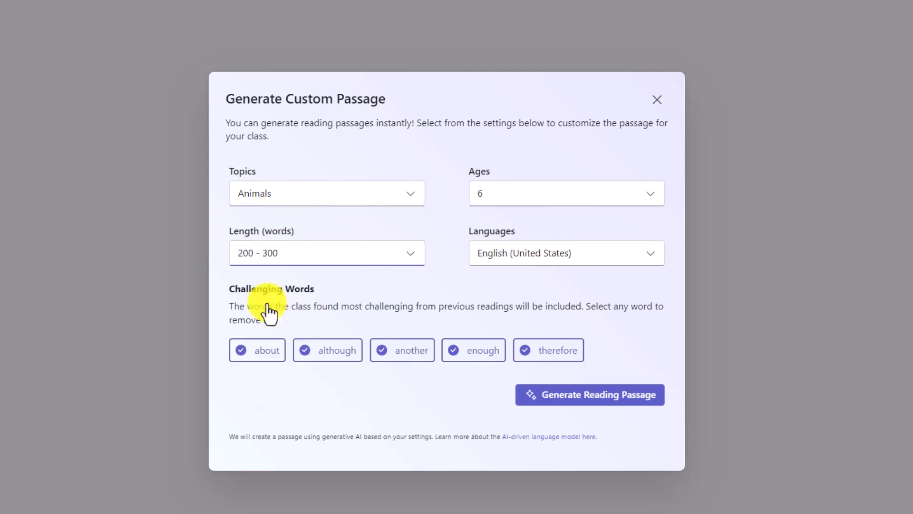
Set the passage's age to 9 and look through the available languages, keeping English (United States).
left_click(533, 199)
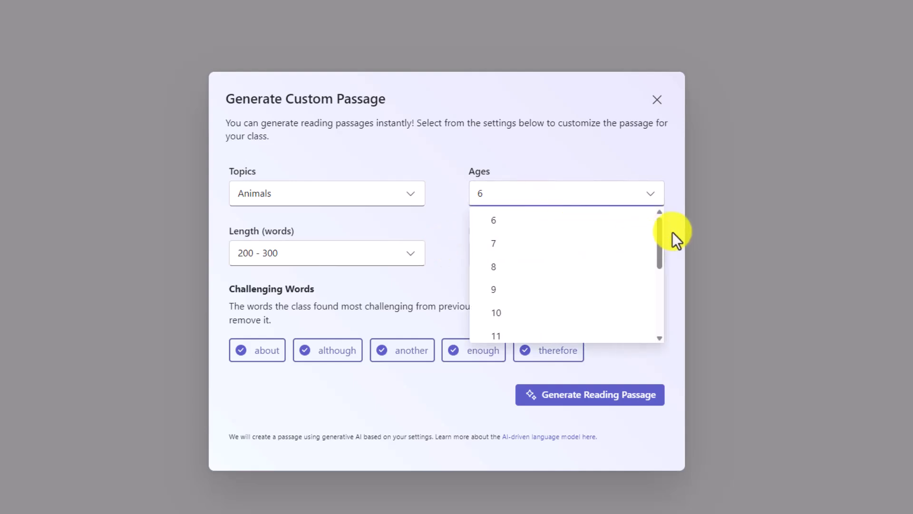
left_click_drag(661, 233, 658, 252)
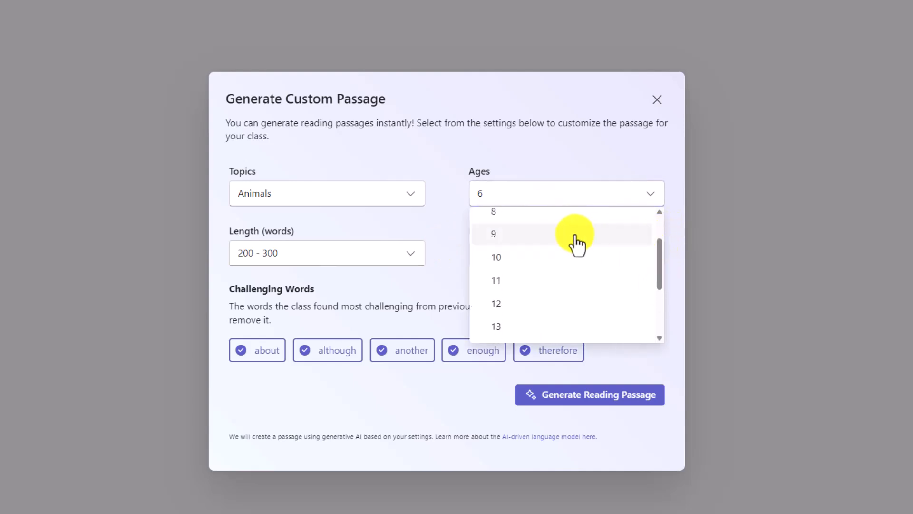
left_click(522, 240)
left_click(570, 258)
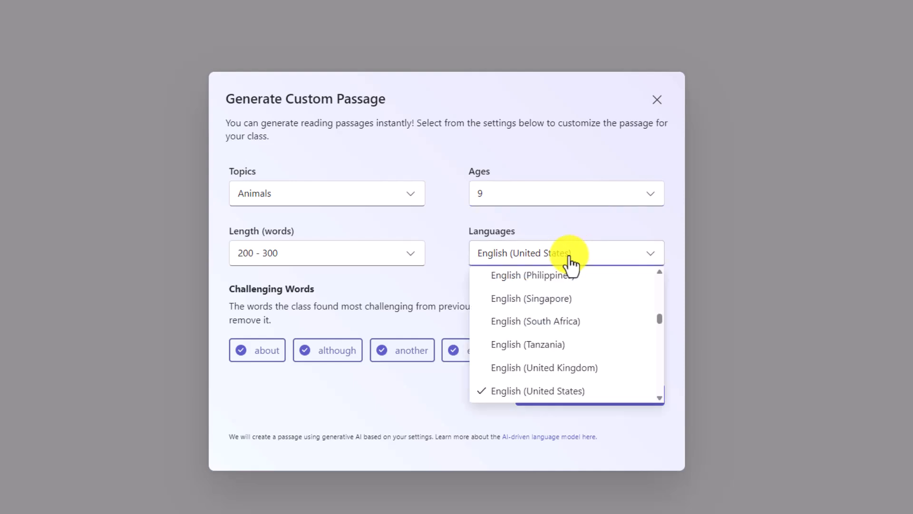
left_click_drag(657, 318, 644, 276)
left_click(650, 261)
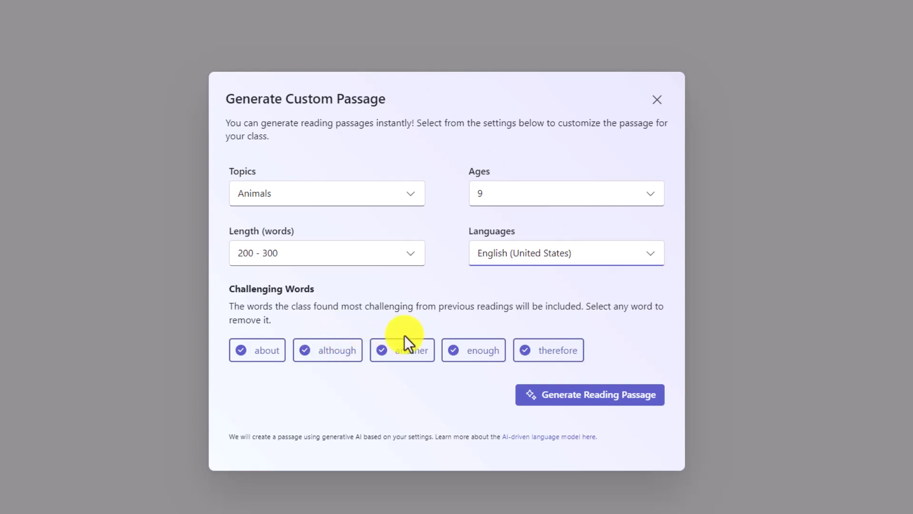
Exclude the challenging words "another" and "therefore" and generate the reading passage.
left_click(388, 358)
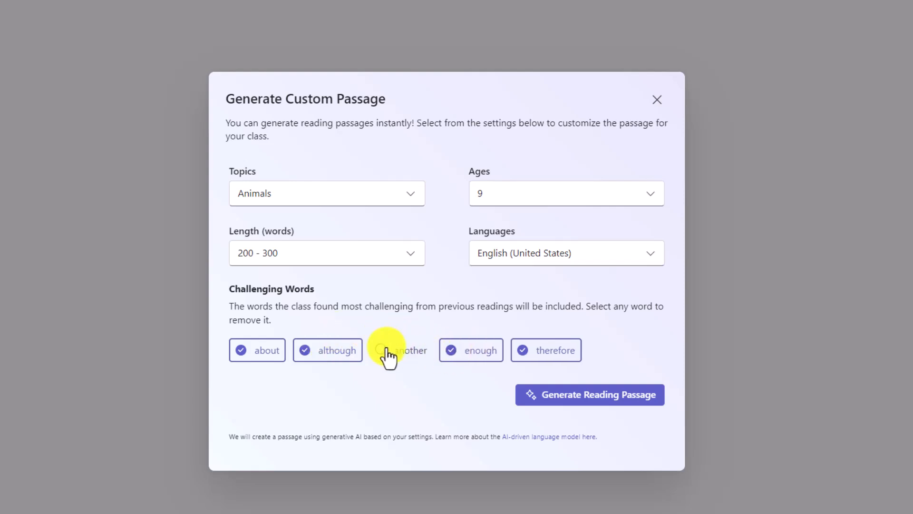
left_click(535, 359)
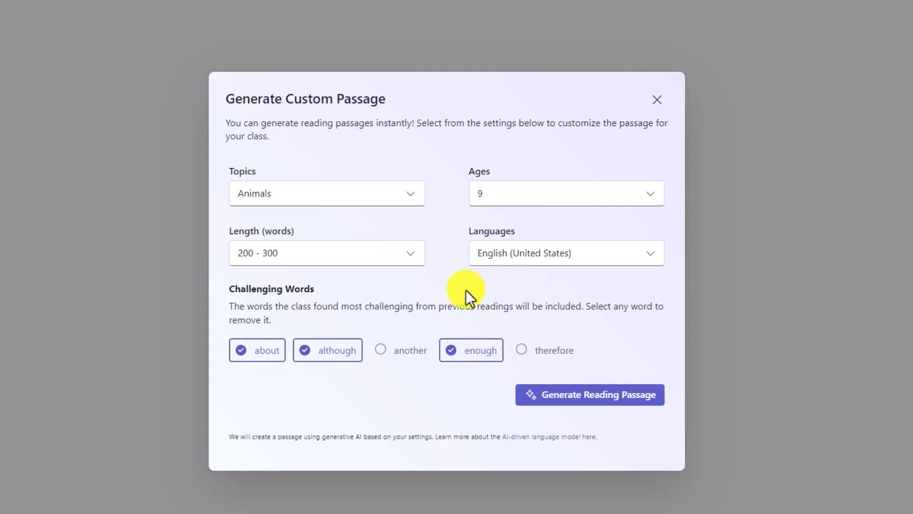
left_click(604, 396)
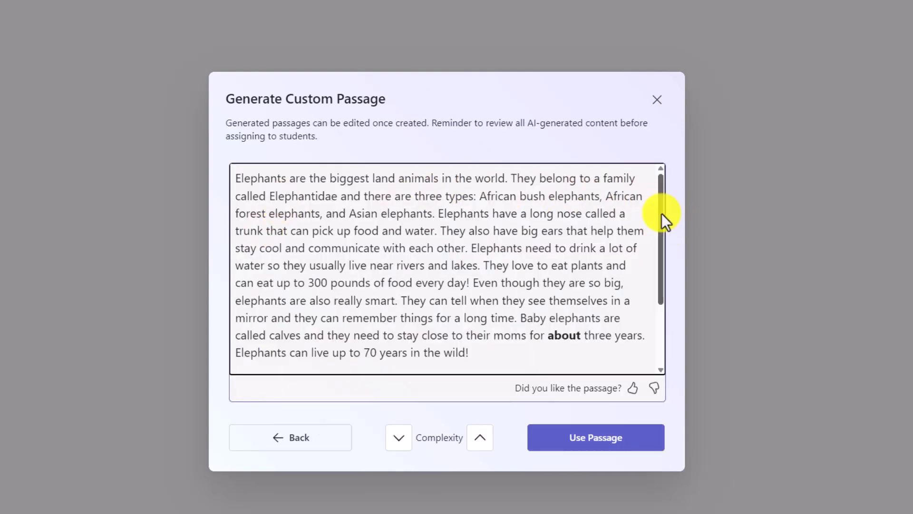
Read through the generated elephant passage and try increasing and decreasing its complexity.
scroll(663, 215, "down", 3)
scroll(646, 219, "up", 3)
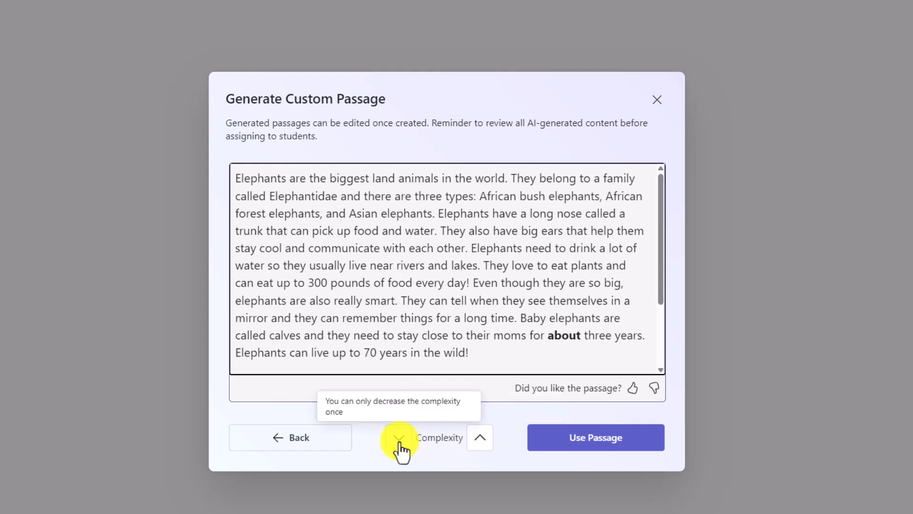
left_click(482, 438)
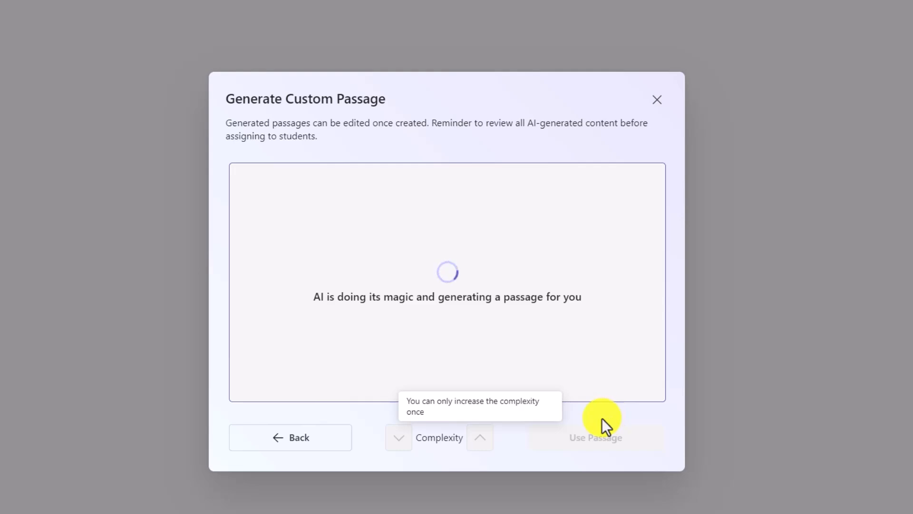
left_click(397, 443)
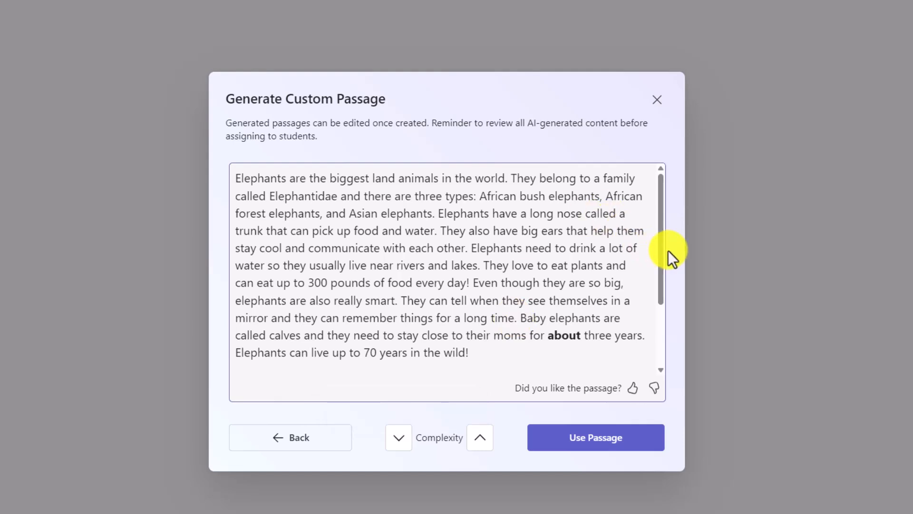
Use the generated elephant passage for the Reading Progress assignment and turn on adding comprehension questions.
left_click_drag(660, 250, 664, 336)
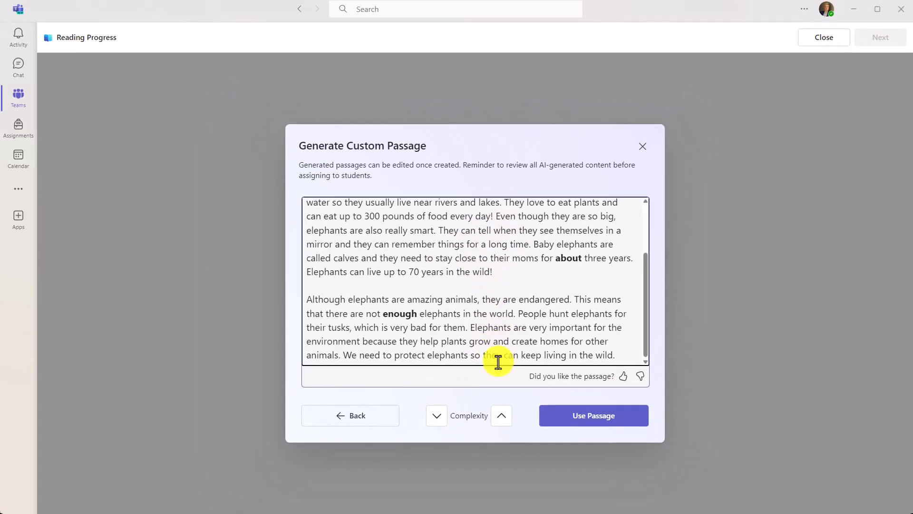
left_click(602, 417)
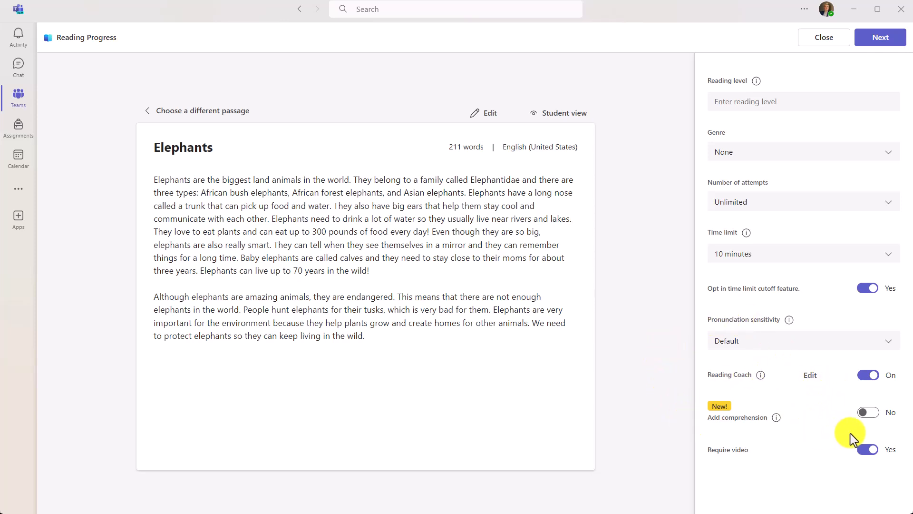
left_click(868, 413)
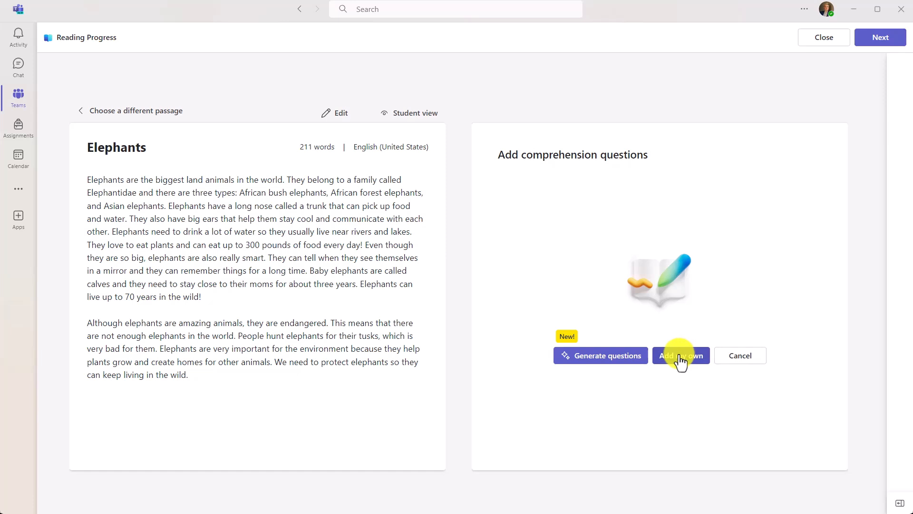
Generate four AI comprehension questions from the elephant passage.
left_click(596, 357)
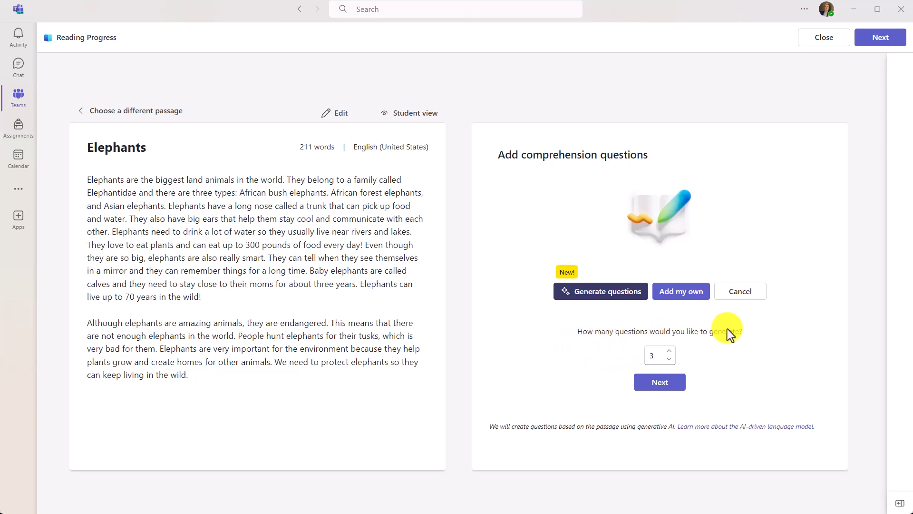
left_click(669, 352)
left_click(652, 379)
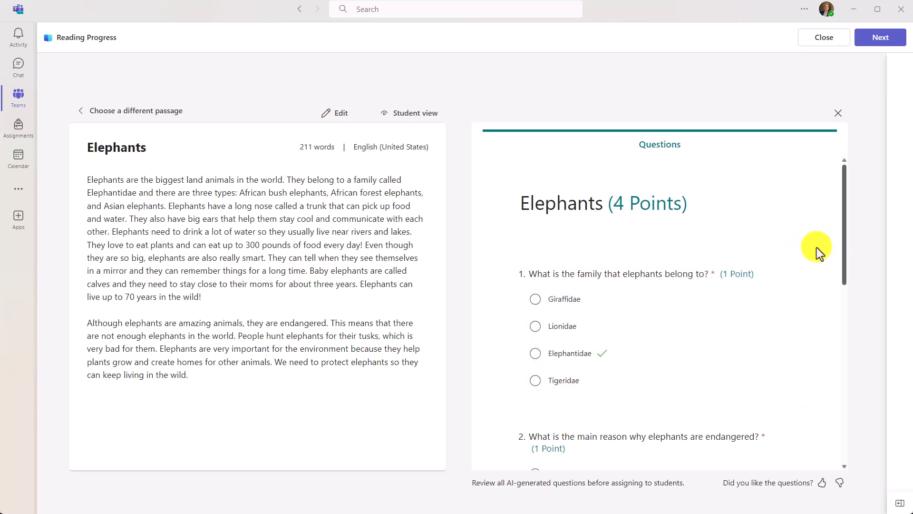
Move the question about the family elephants belong to down one place, and delete it from the quiz.
mouse_move(842, 239)
left_mouse_down()
mouse_move(842, 305)
mouse_move(866, 402)
mouse_move(866, 354)
mouse_move(853, 292)
mouse_move(869, 401)
mouse_move(838, 224)
left_mouse_up()
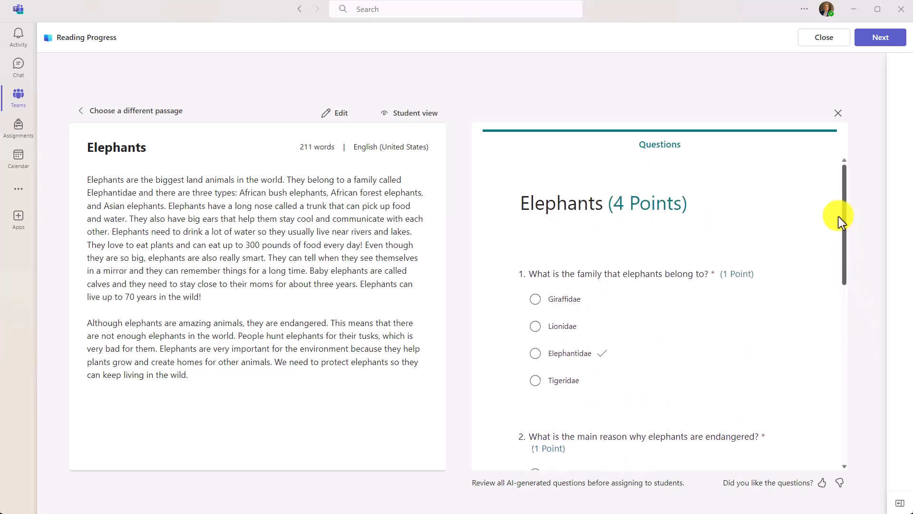
left_click(768, 284)
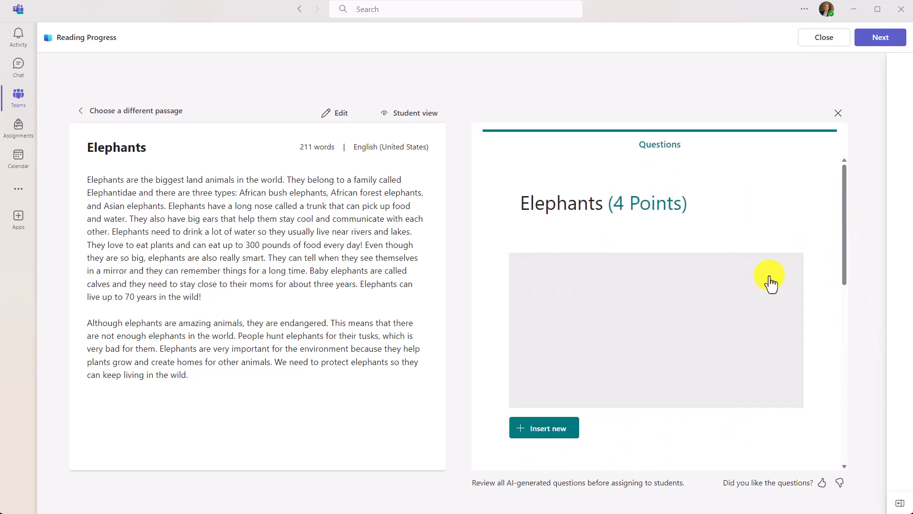
left_click(760, 265)
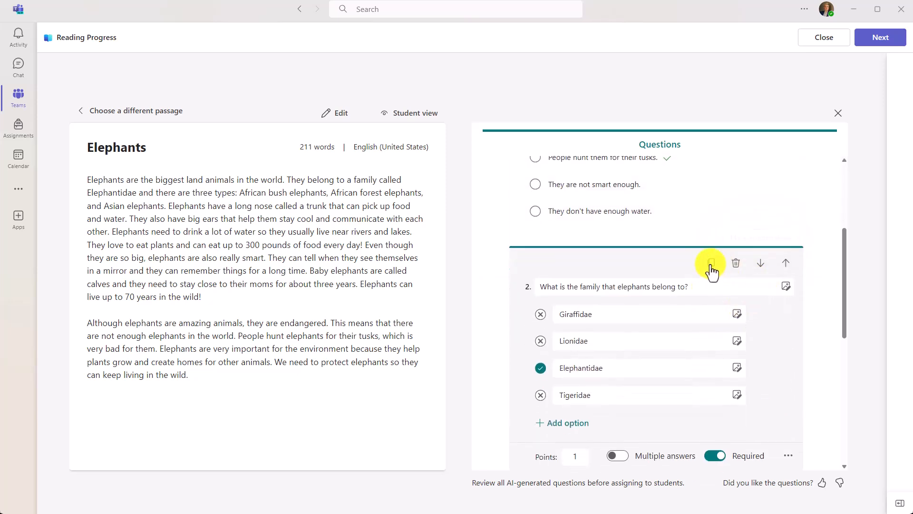
left_click(736, 265)
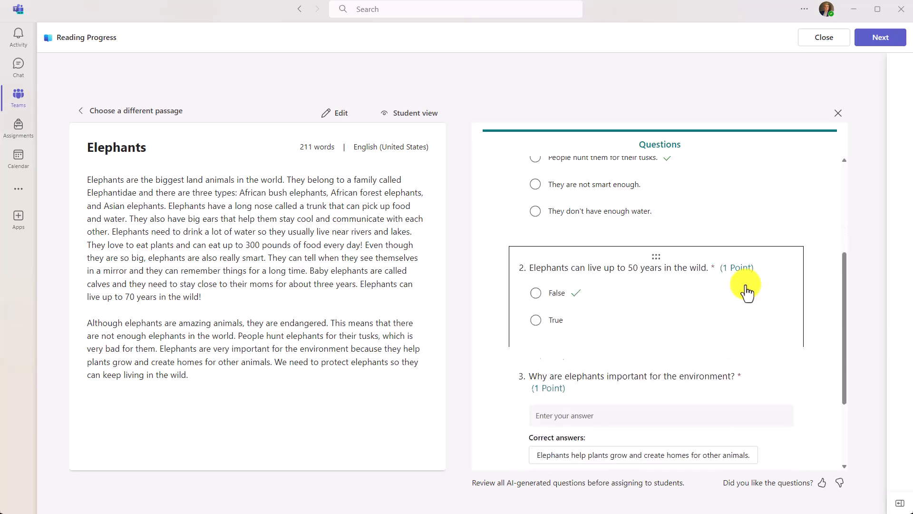
left_click_drag(846, 306, 837, 174)
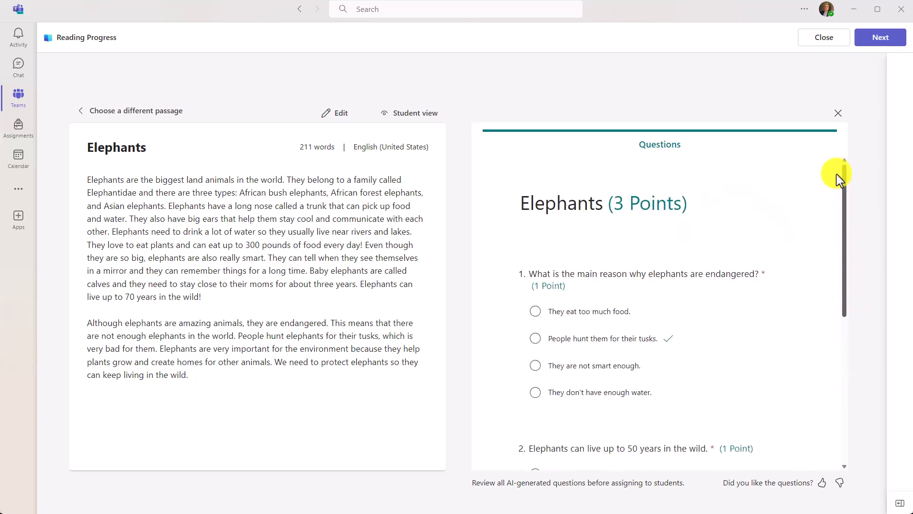
Show the Reading Progress assignment settings, such as reading level, attempts and time limit.
left_click(895, 502)
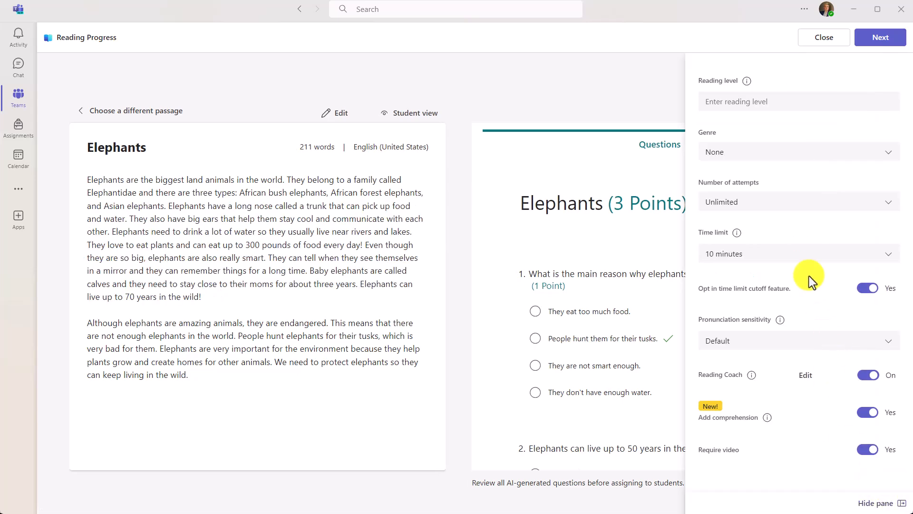